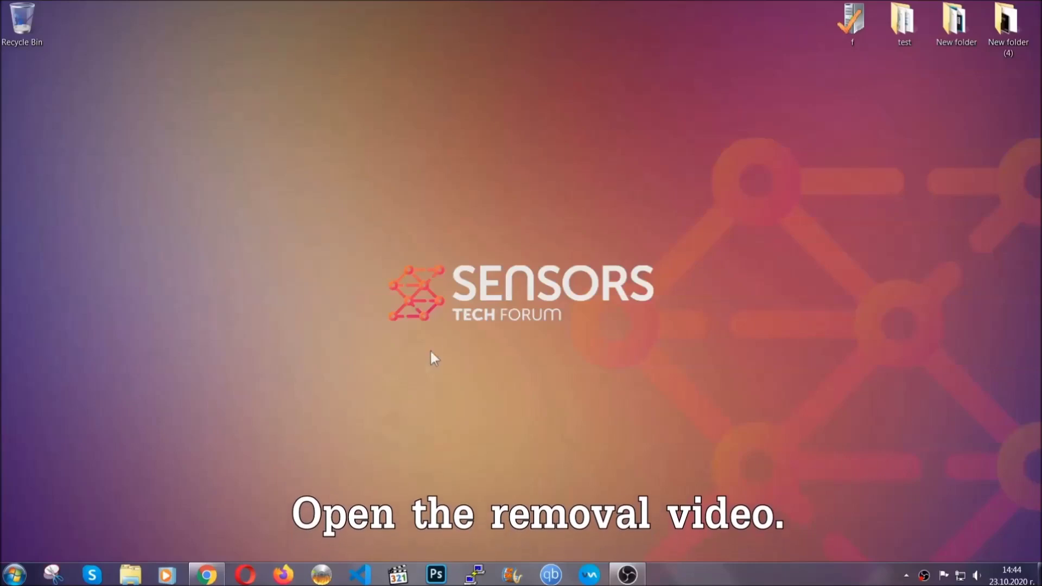
- Bring up the 'How to Remove a Ransomware Virus (Windows)' YouTube video in Chrome
mouse_move(207, 576)
click(298, 487)
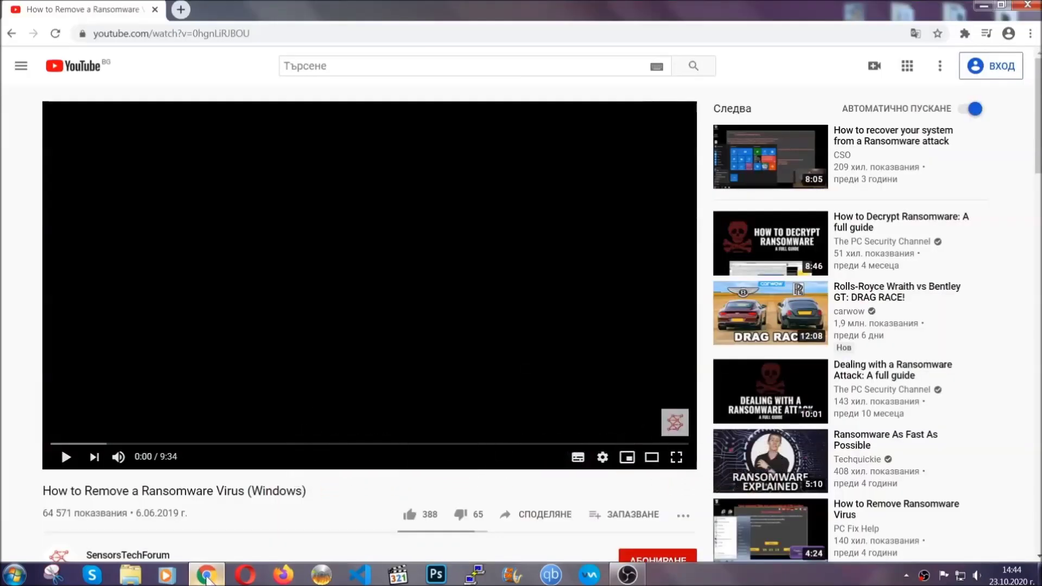
scroll(189, 444, down, 3)
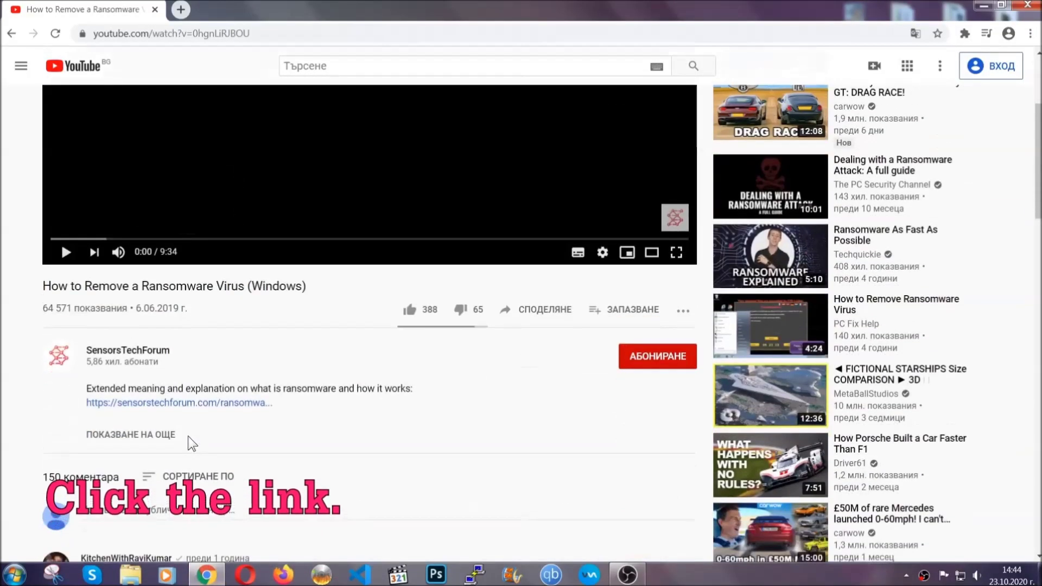
- Follow the video's description link to SensorsTechForum and launch the downloaded SpyHunter installer
click(206, 403)
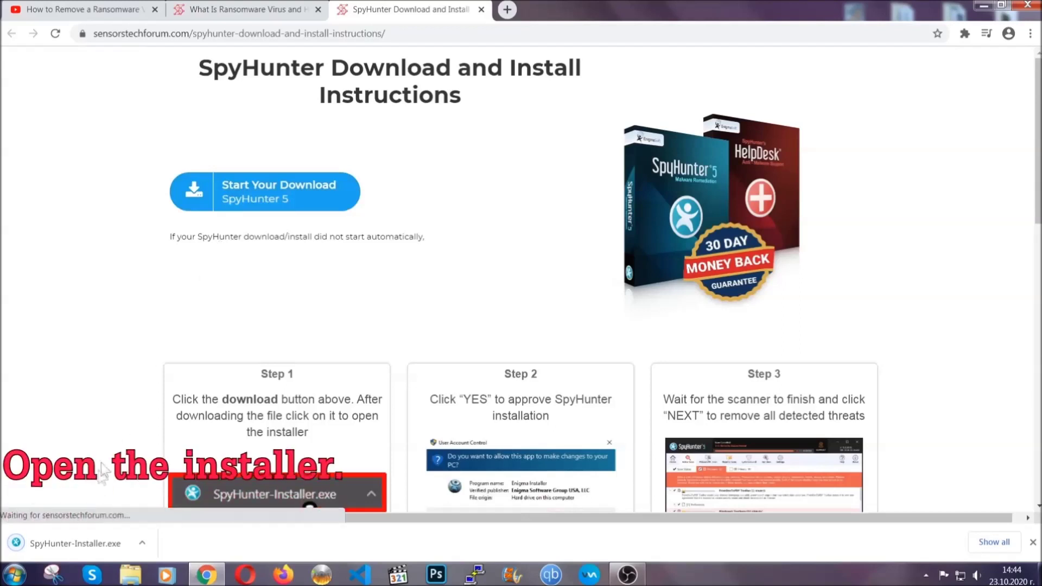
click(74, 542)
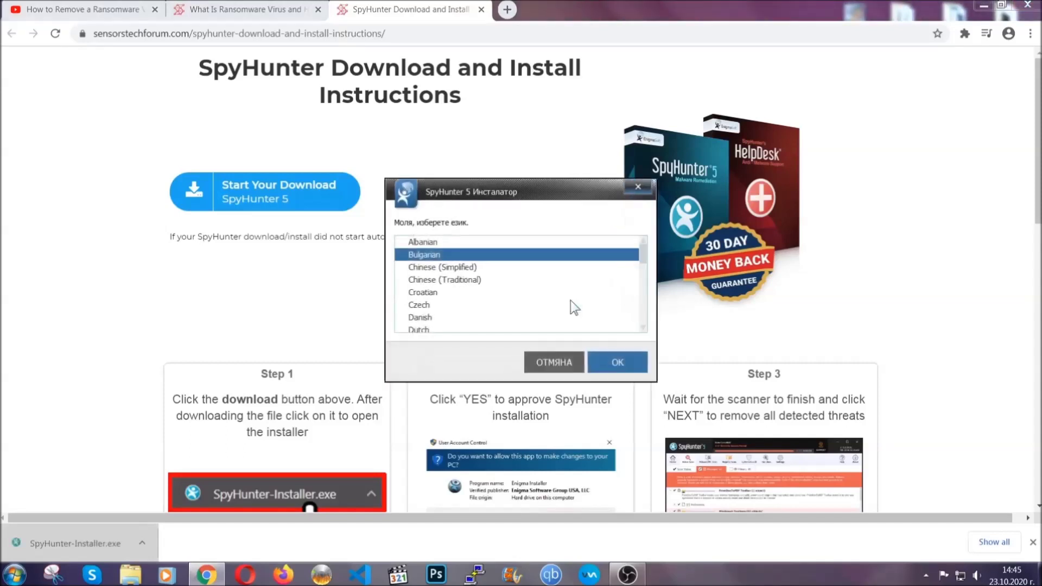
scroll(546, 307, down, 1)
scroll(535, 298, down, 1)
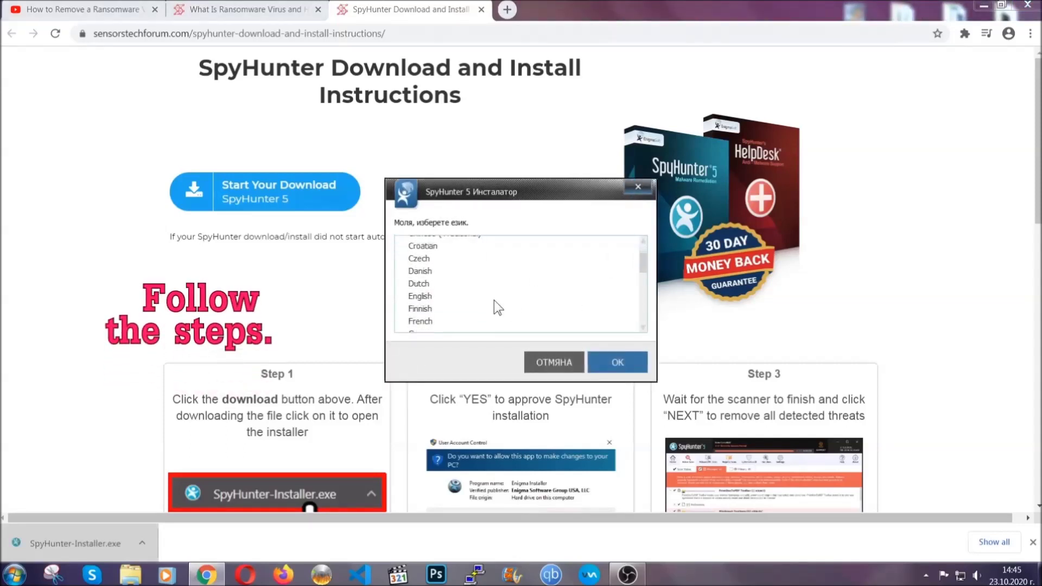
- Install SpyHunter 5 in English with the EULA accepted, then finish setup to start scanning
click(492, 300)
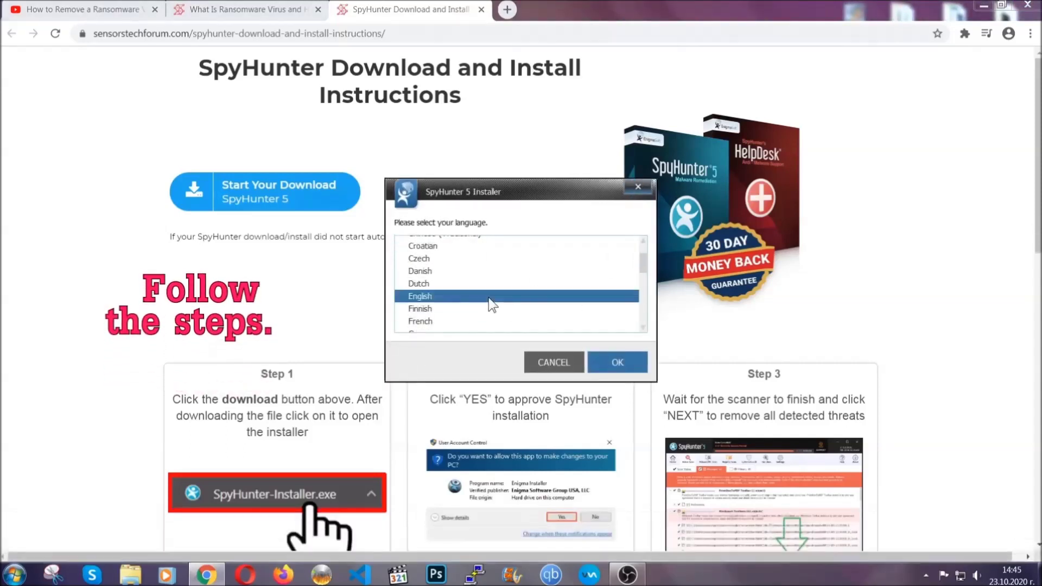
click(606, 362)
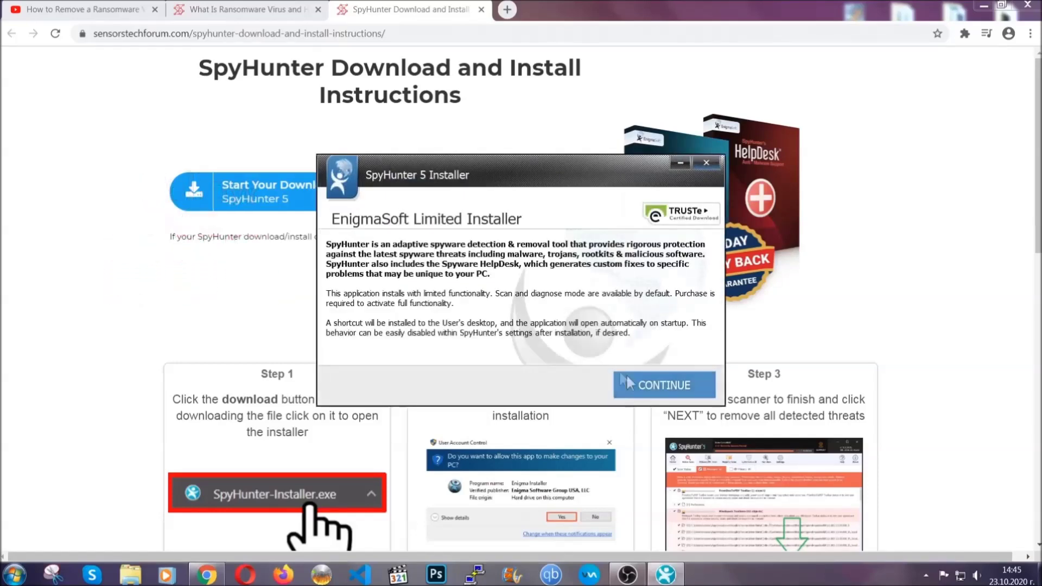
click(626, 381)
click(598, 353)
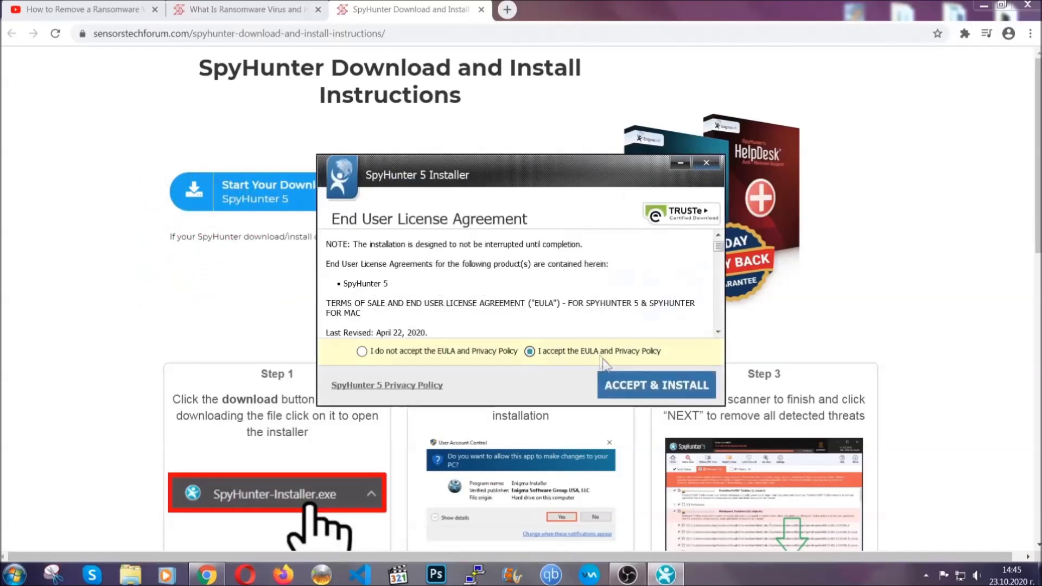
click(623, 381)
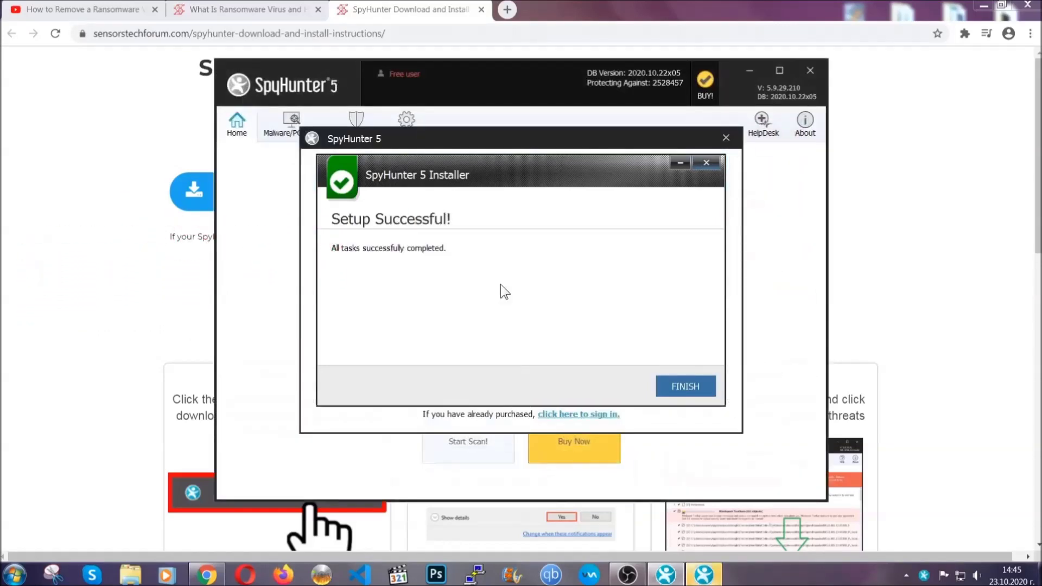
click(666, 389)
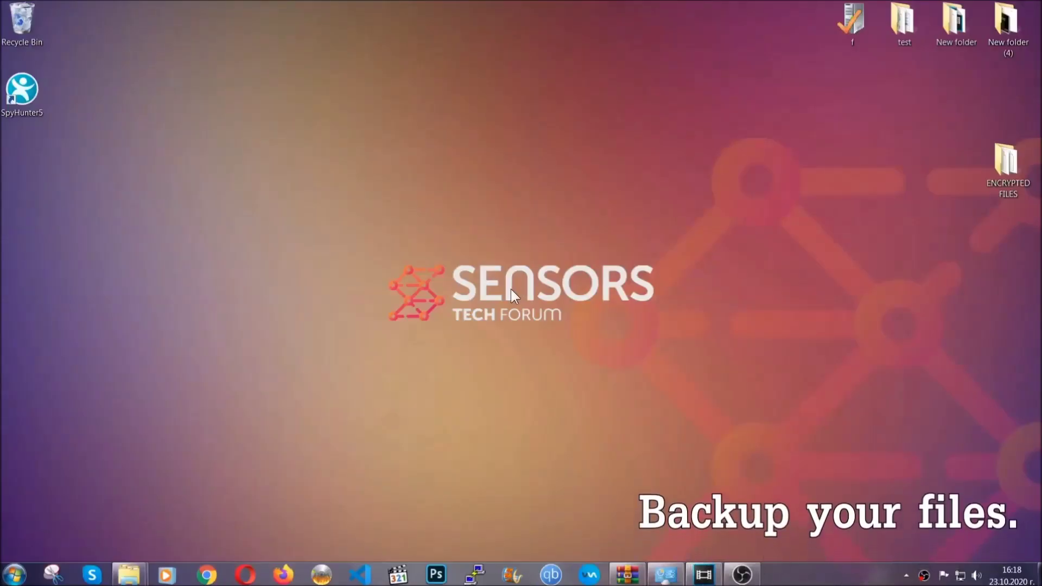
- Open the ENCRYPTED FILES folder on the desktop
double_click(1000, 166)
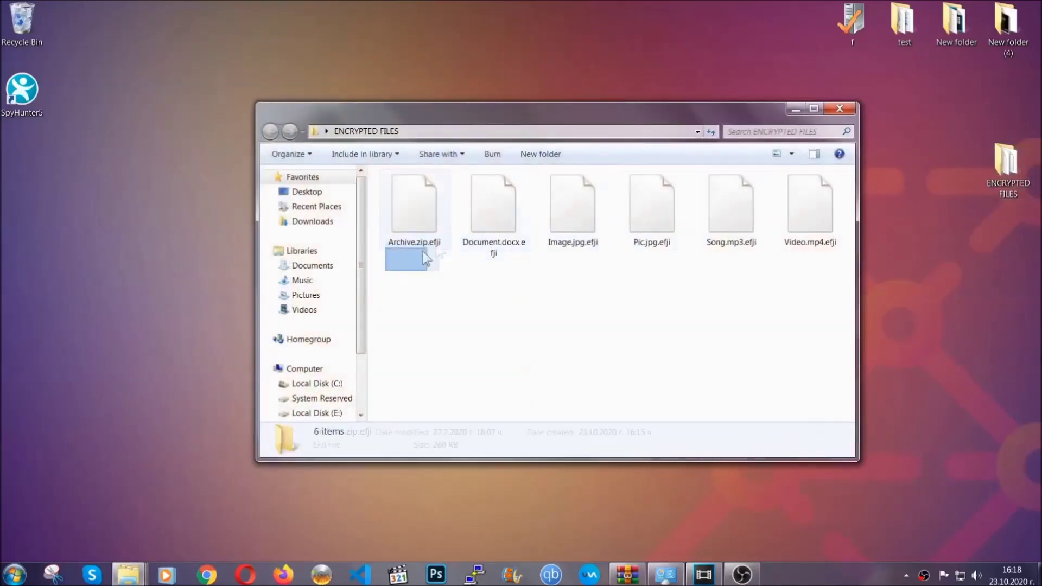
- Copy all six .efji files from the ENCRYPTED FILES folder
drag(424, 255, 815, 193)
right_click(815, 193)
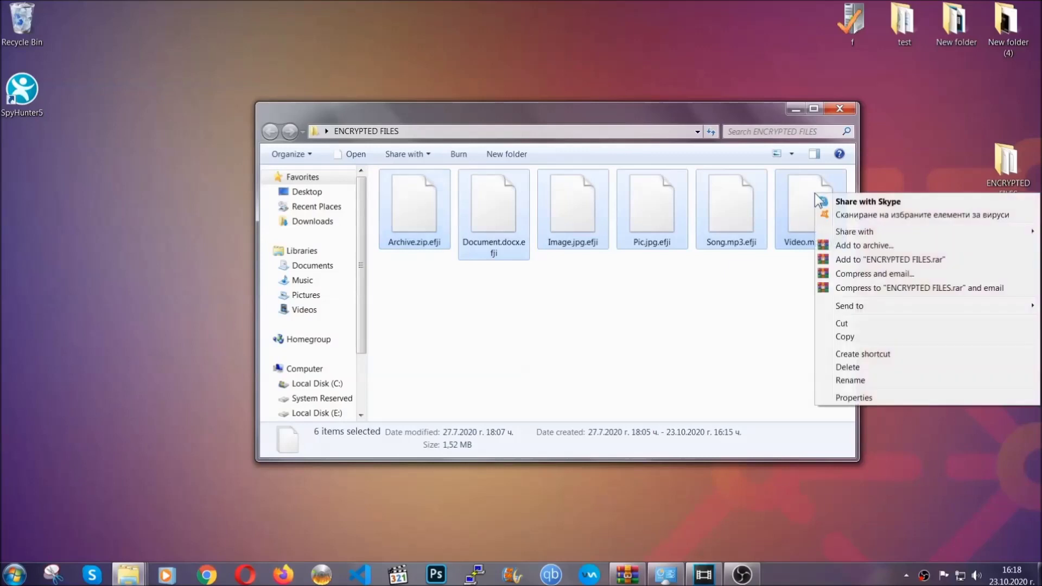
click(845, 339)
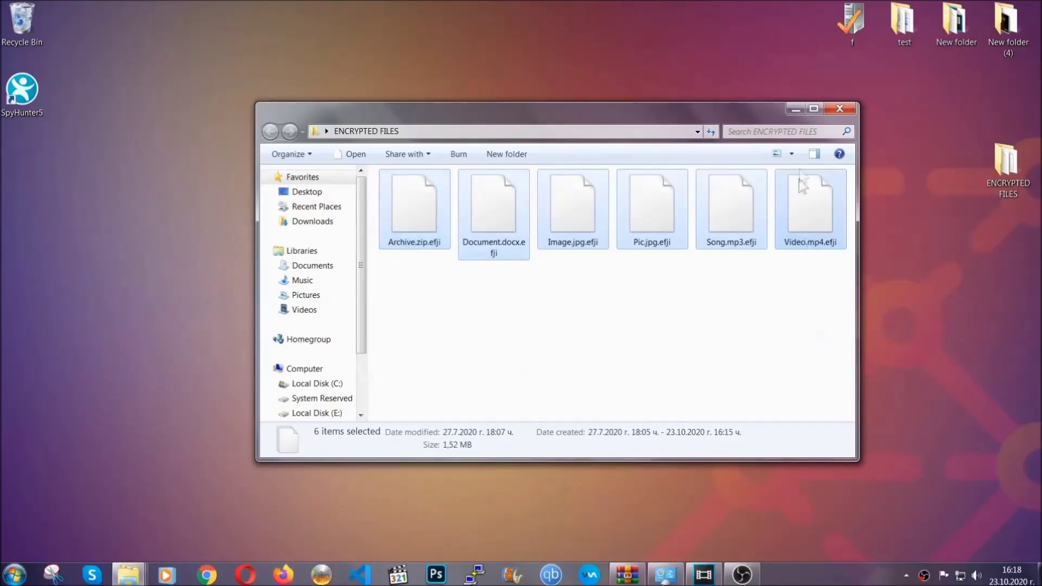
click(796, 108)
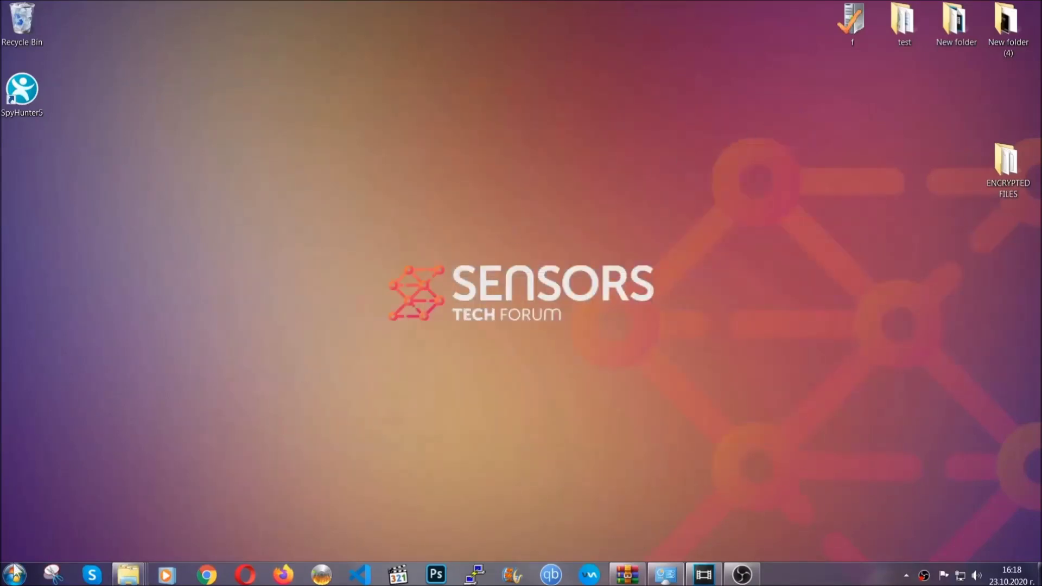
- Paste the copied files onto FLASH DRIVE (H:) and close the drive window
click(14, 574)
click(199, 408)
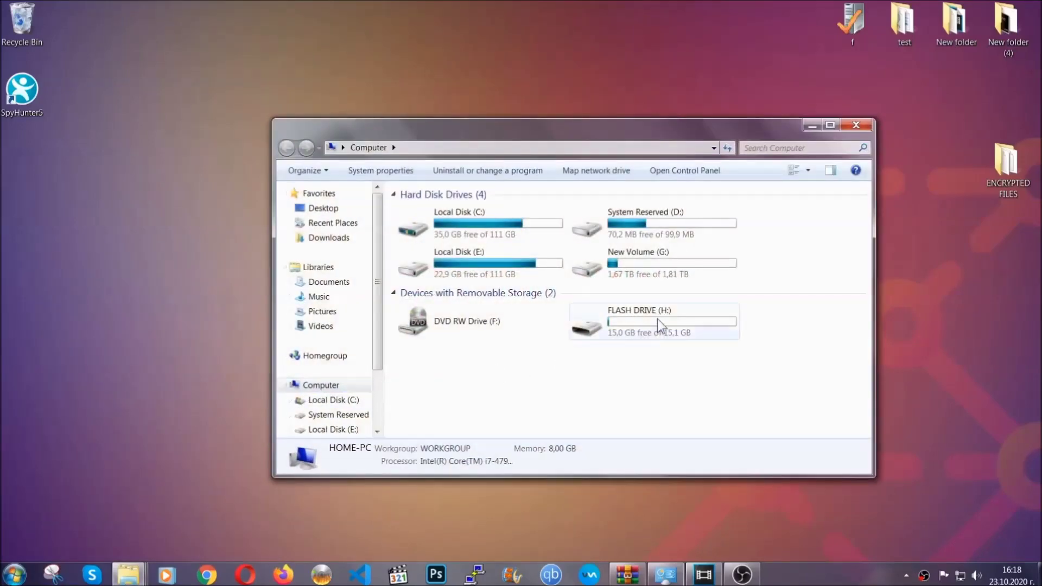
double_click(658, 319)
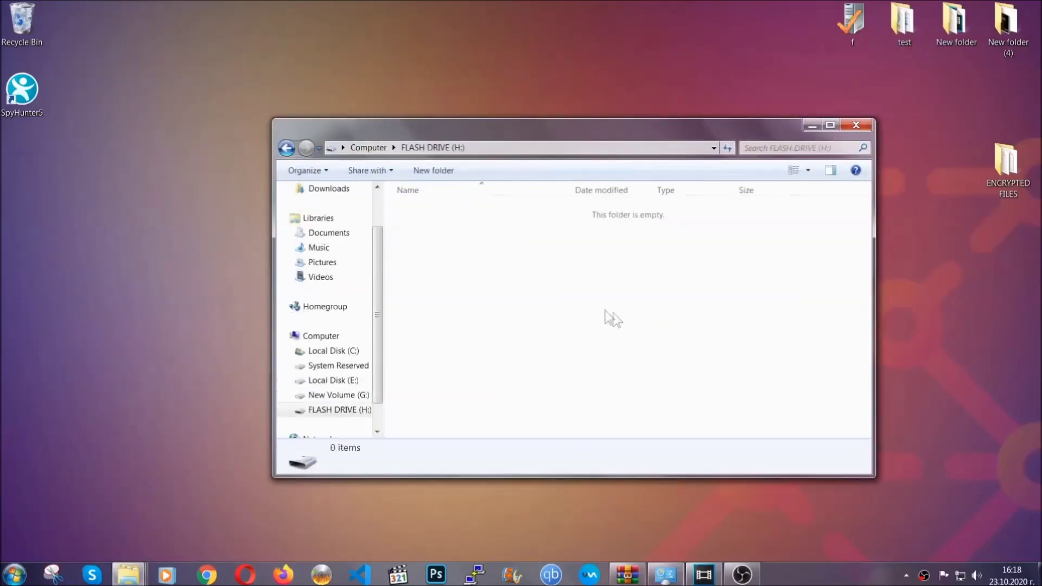
right_click(450, 242)
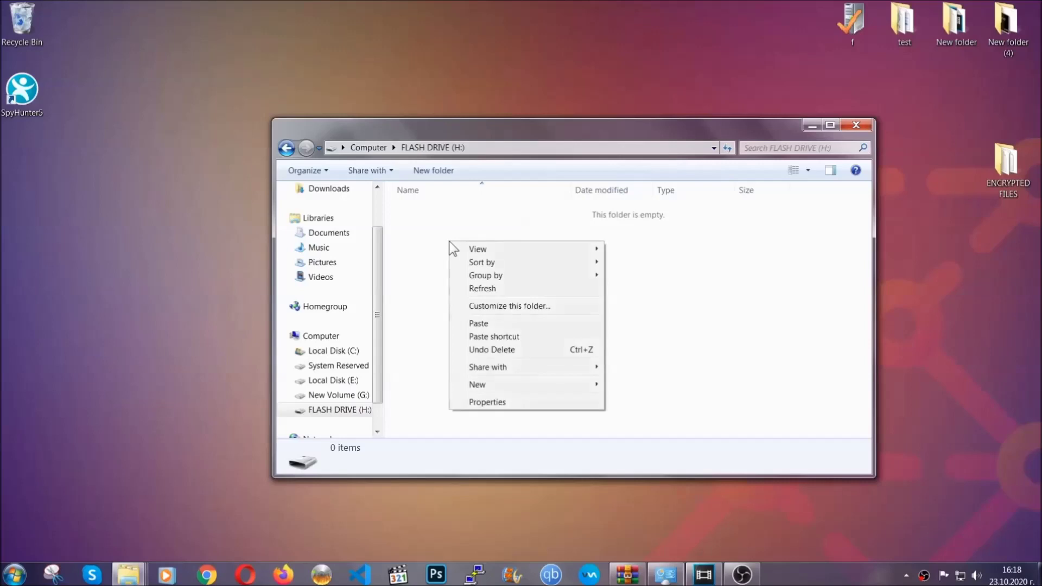
click(474, 324)
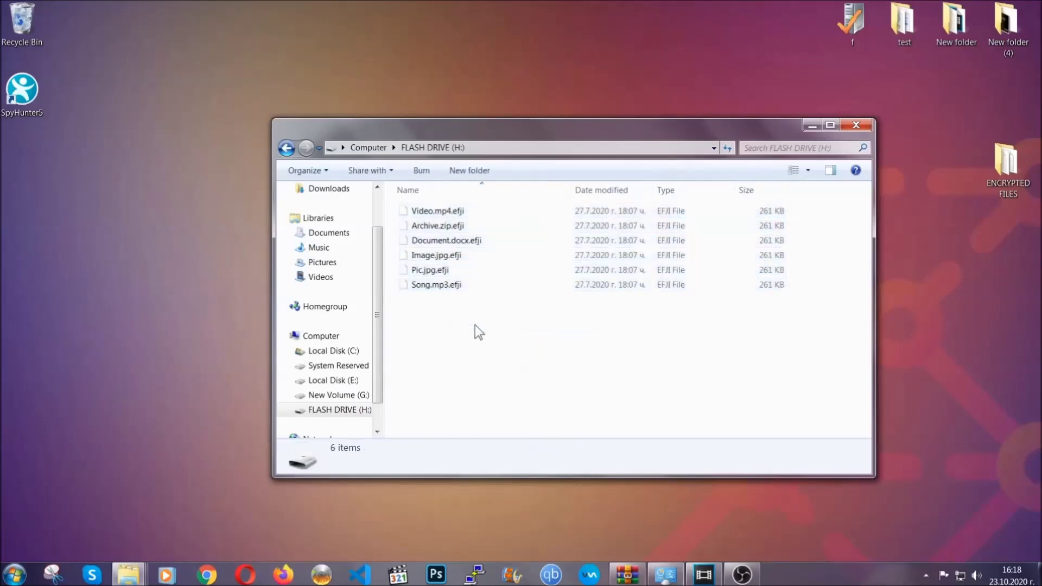
click(857, 126)
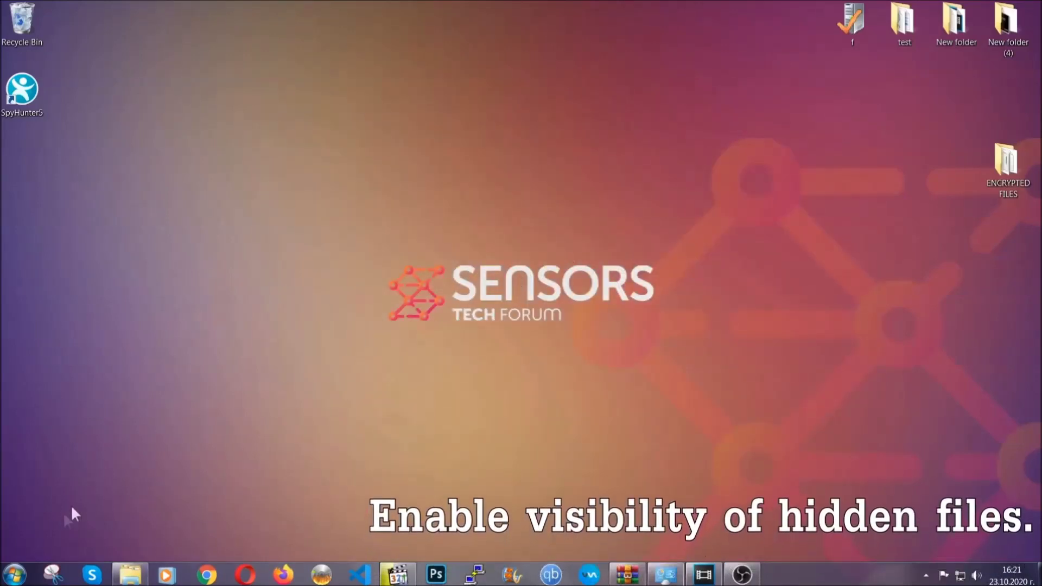
- Find Folder Options through Start menu search and turn on 'Show hidden files, folders, and drives'
click(15, 574)
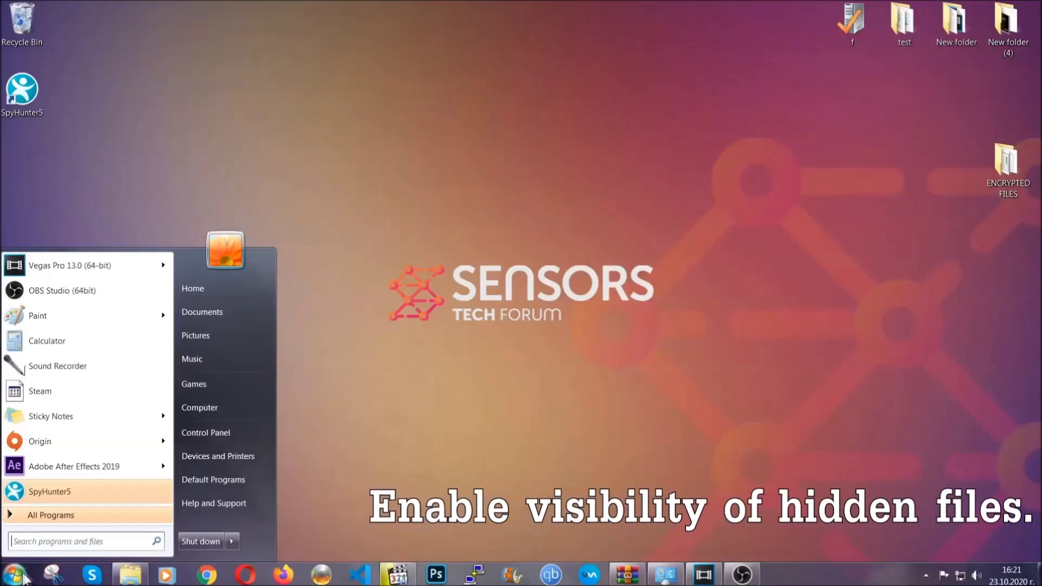
click(45, 537)
text(s)
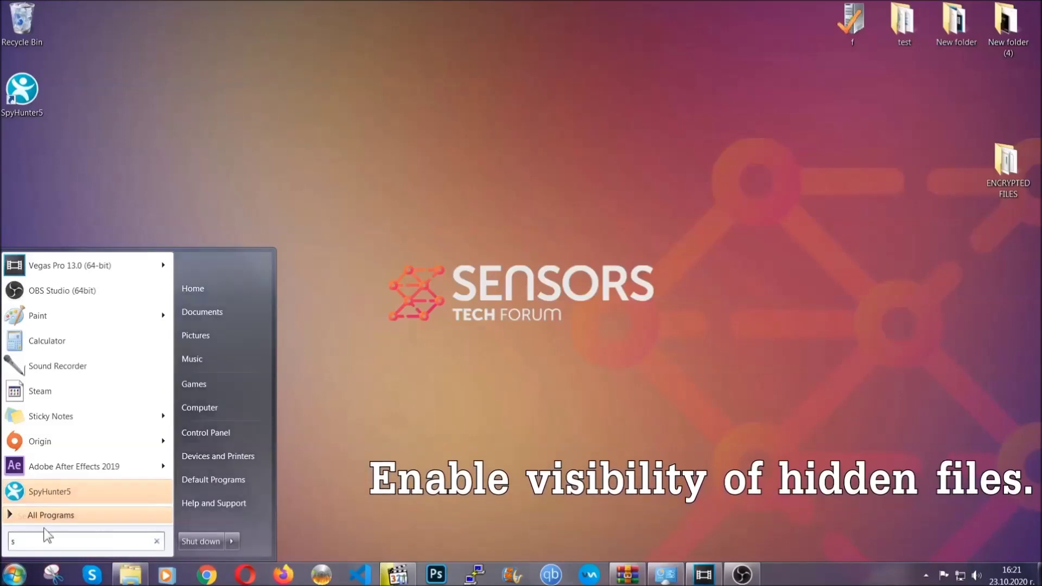
text(howh)
key(BackSpace)
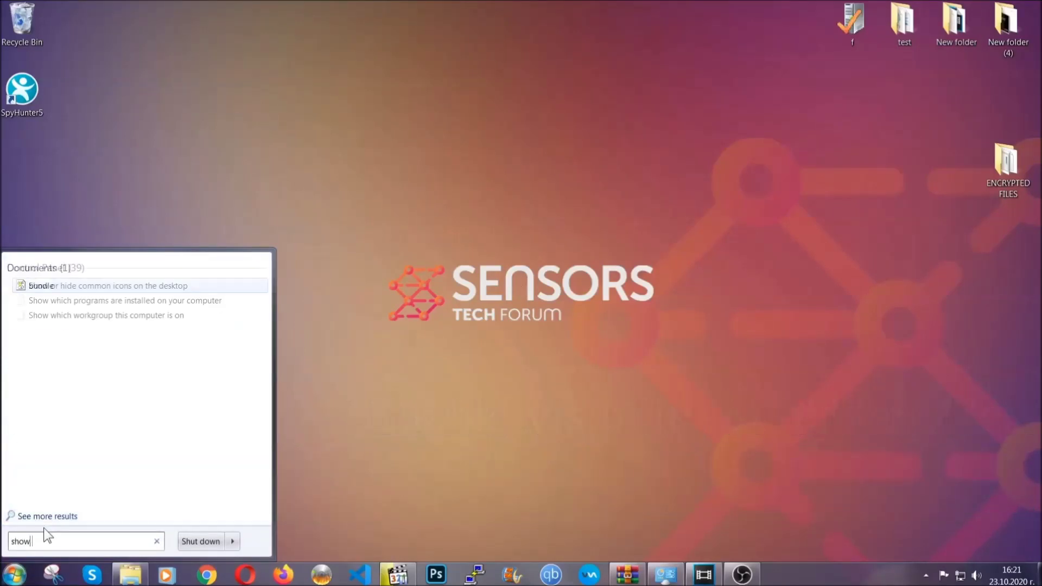
text( hidden files)
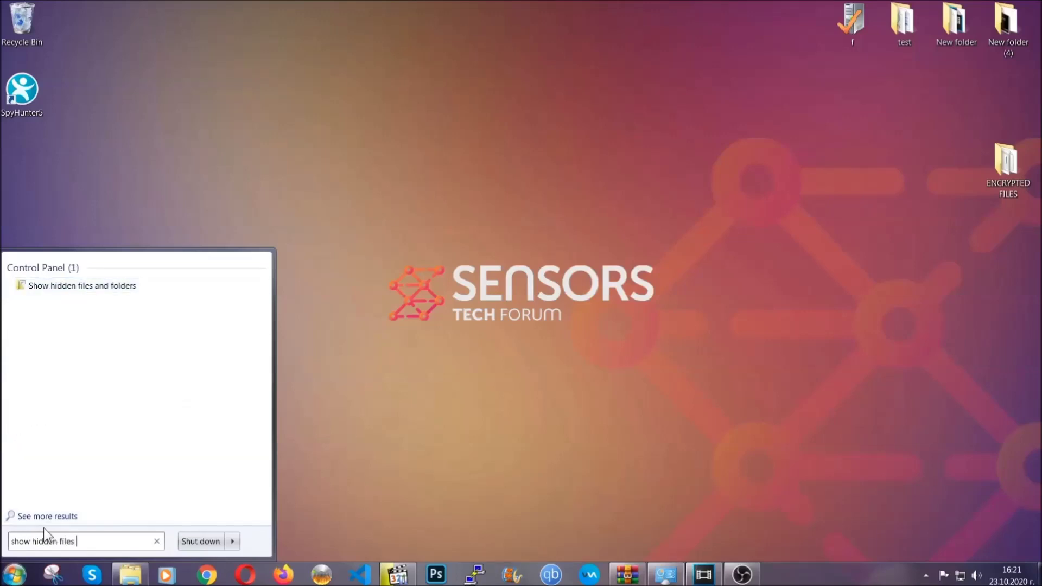
text( and folders)
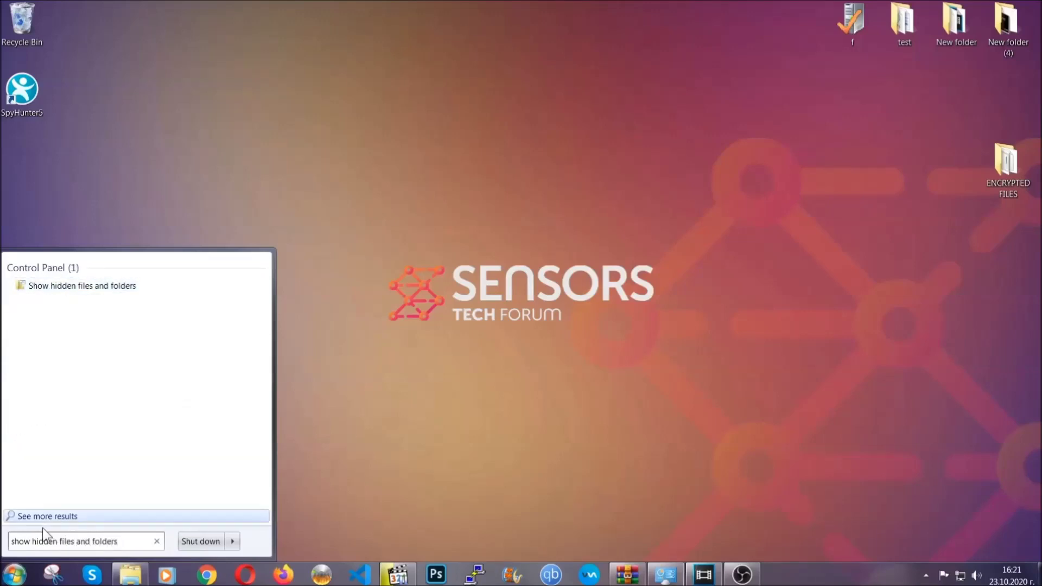
click(122, 289)
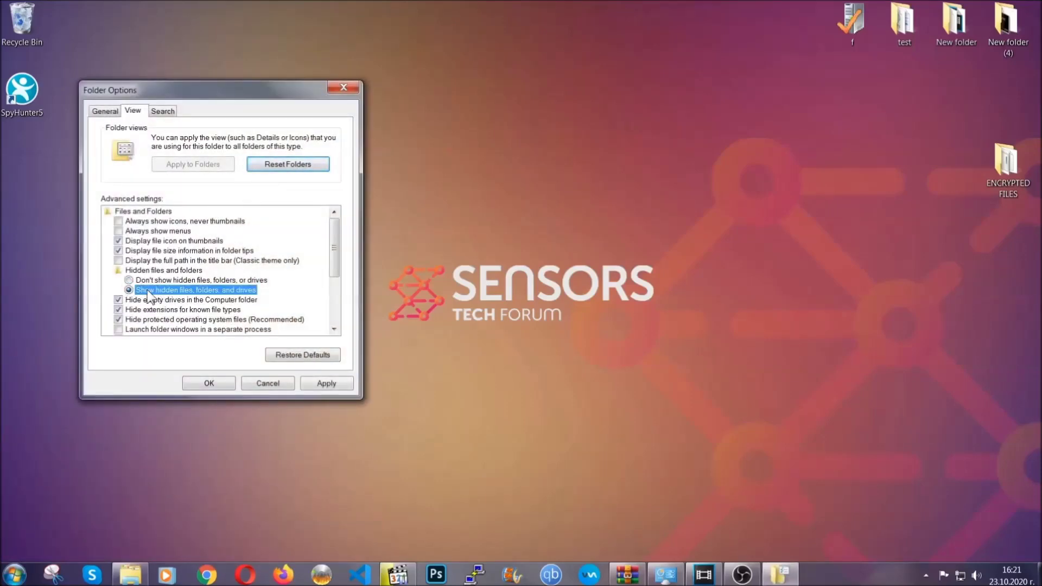
click(322, 387)
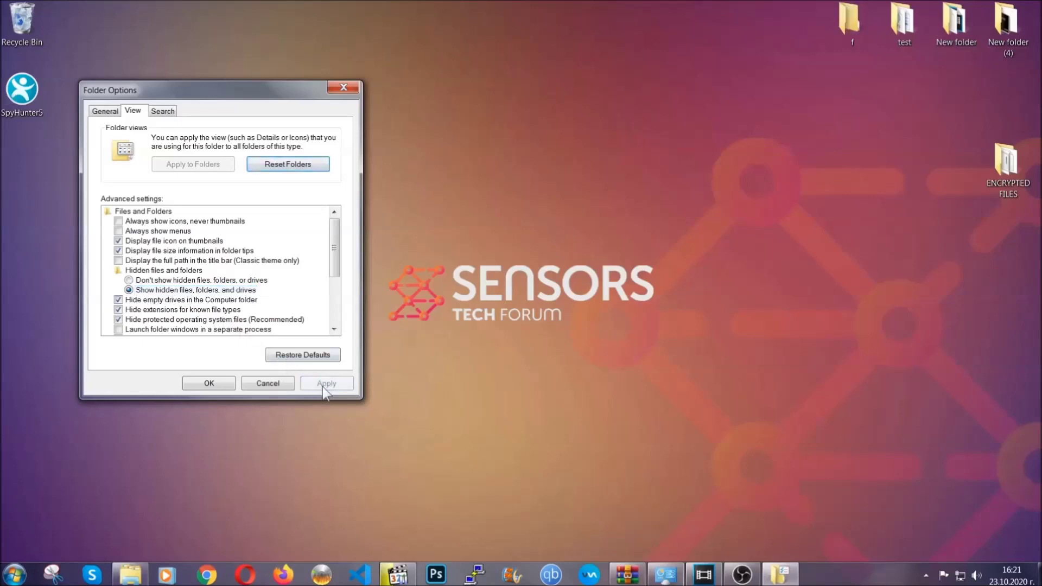
click(209, 384)
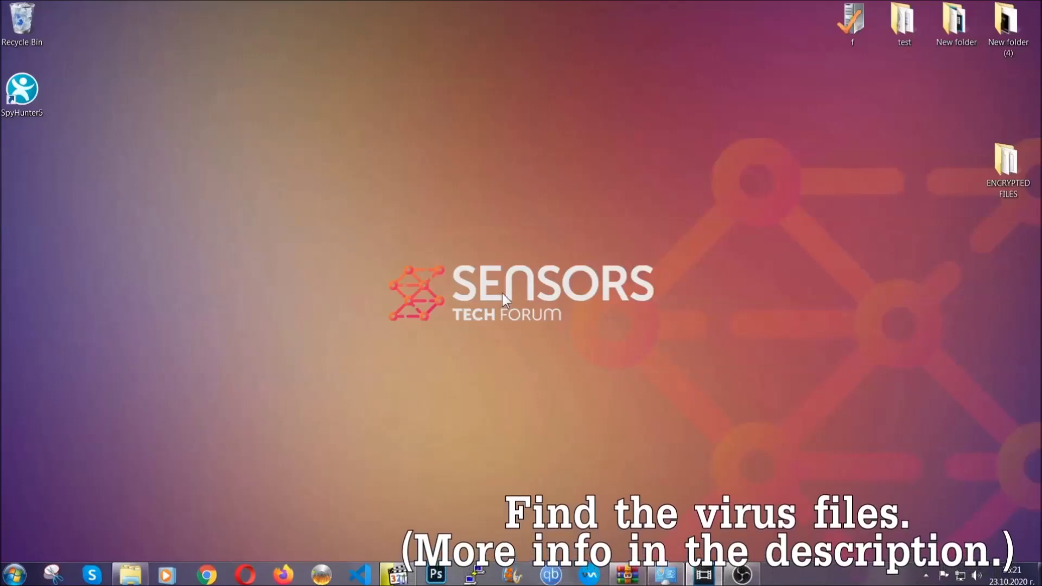
- Search Computer for 'fileextension:exe Example Virus Name'
click(14, 575)
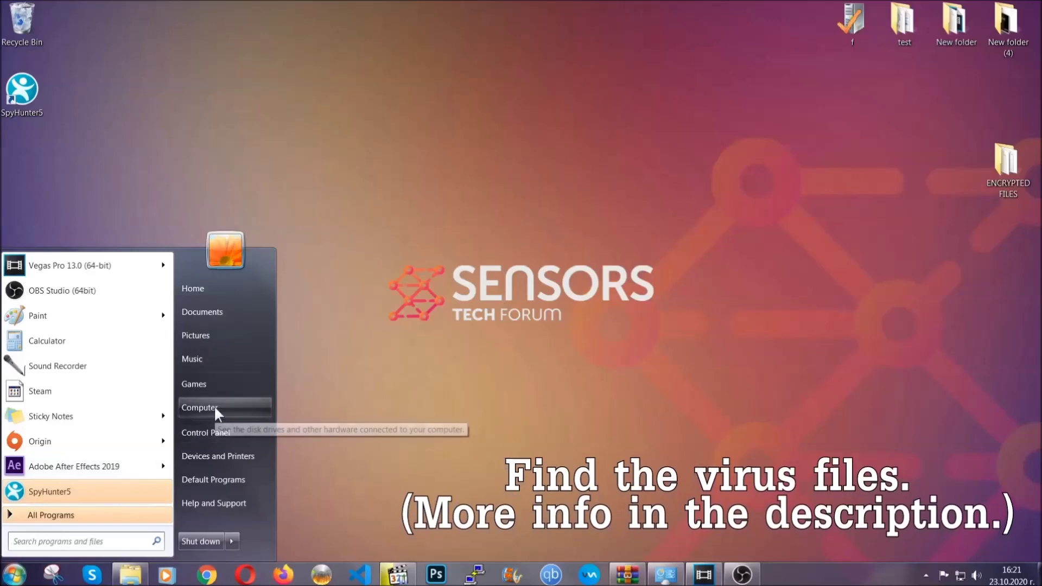
click(215, 406)
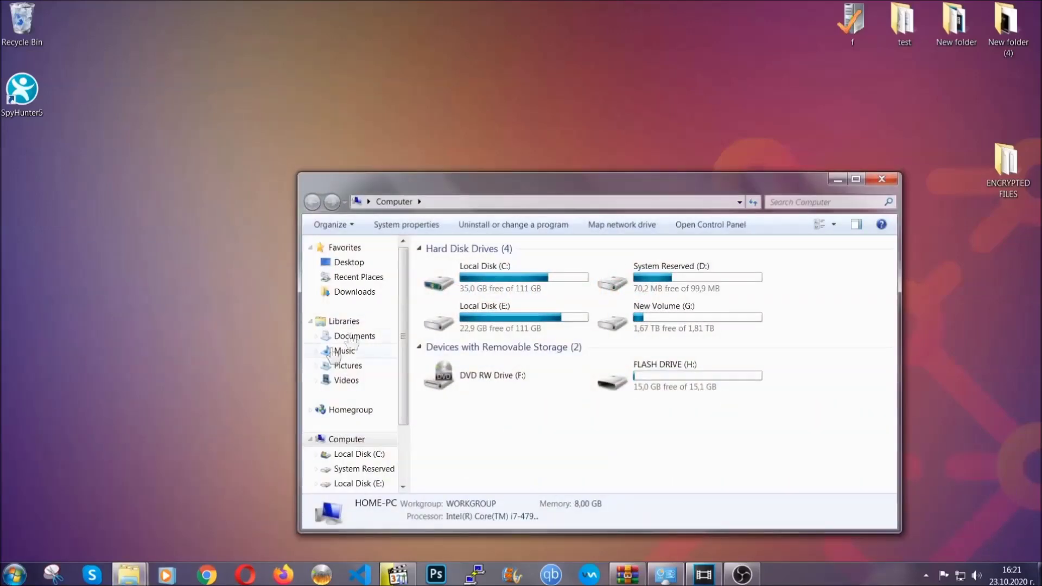
drag(567, 192, 499, 146)
text(files)
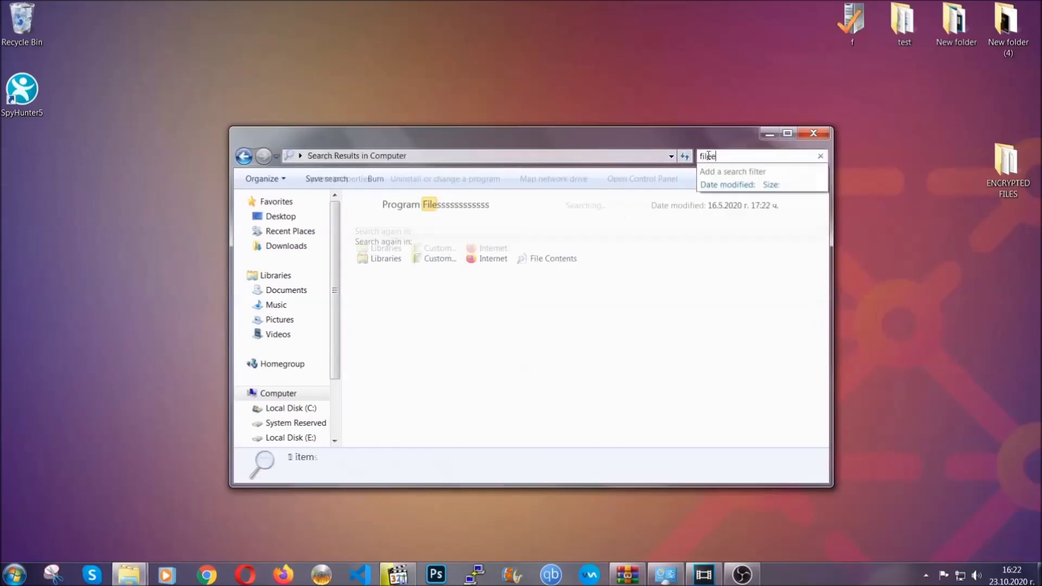
text(extension:exe )
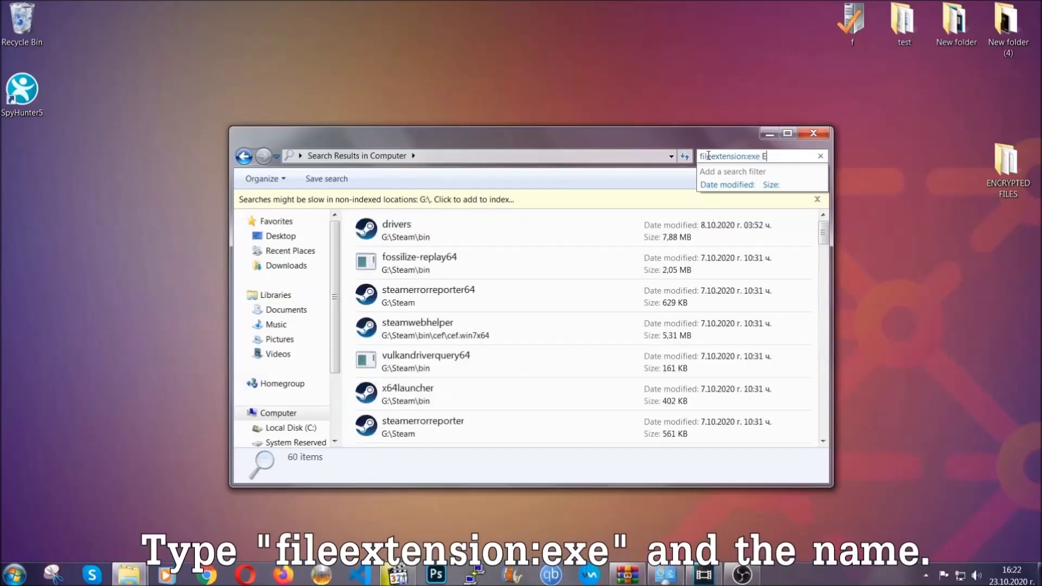
text(Exampl)
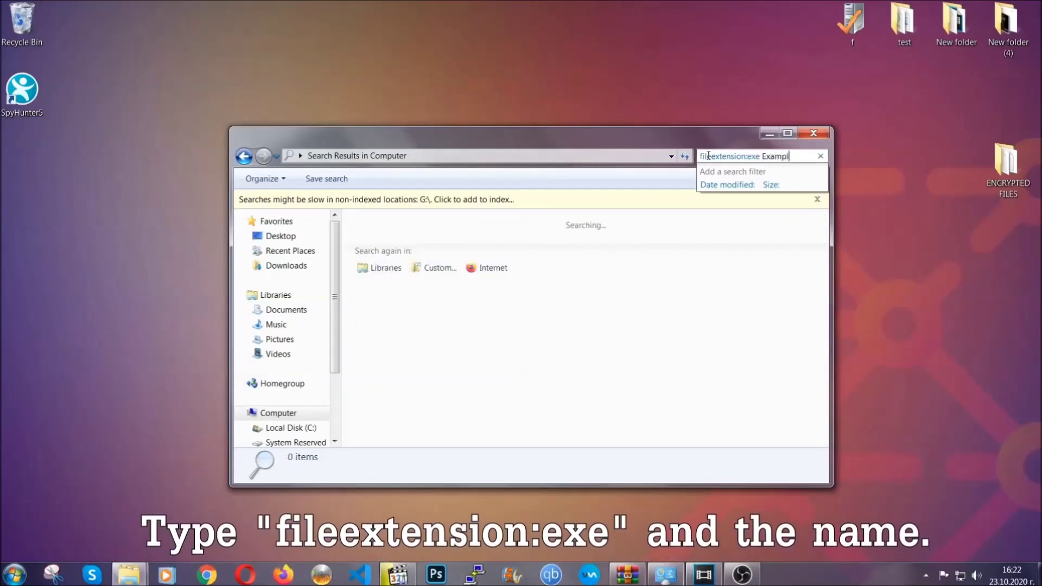
text(e Virus Name)
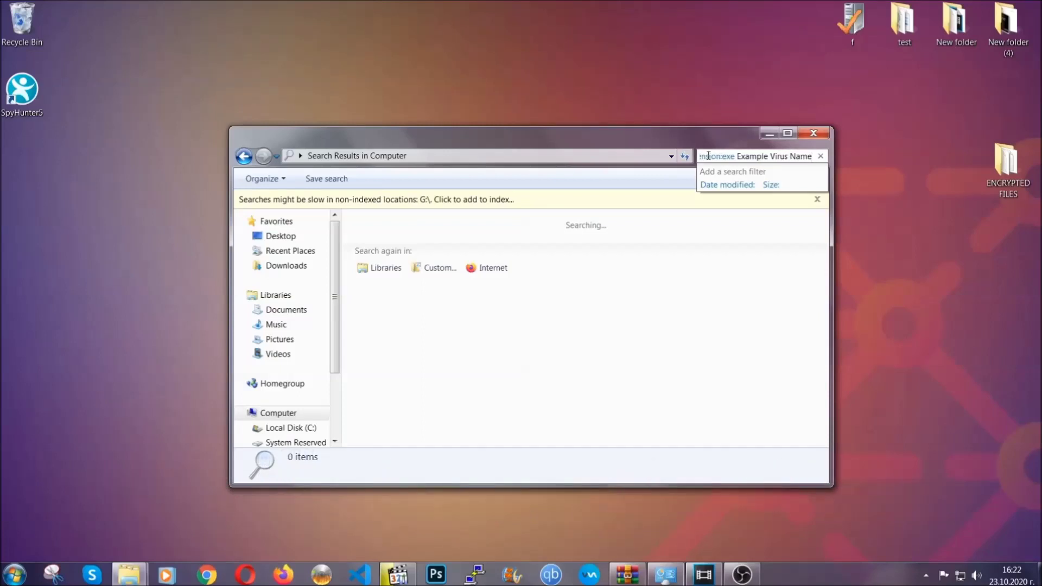
key(Return)
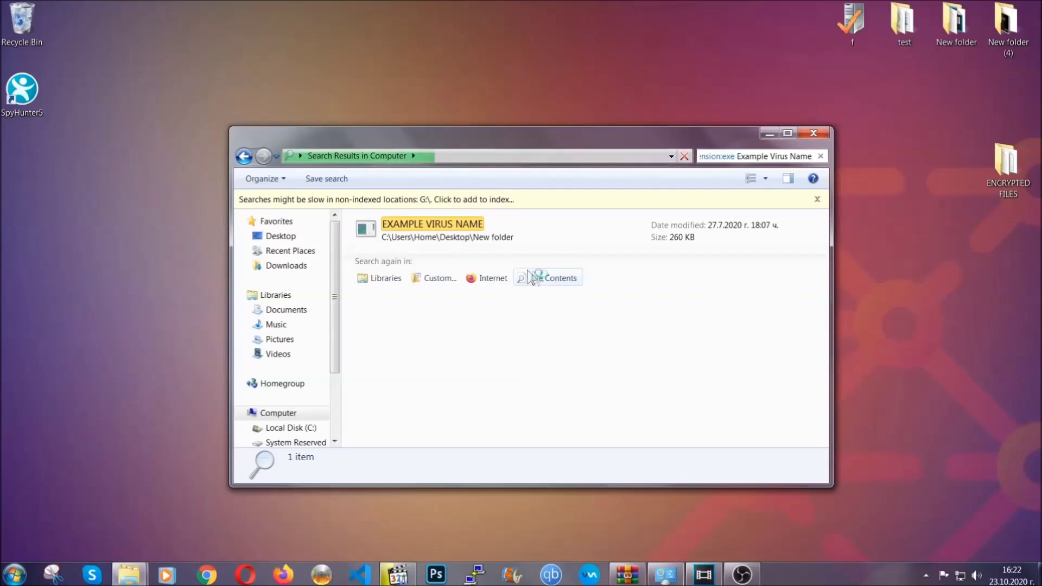
- Move the EXAMPLE VIRUS NAME result to the Recycle Bin and close the search window
click(457, 225)
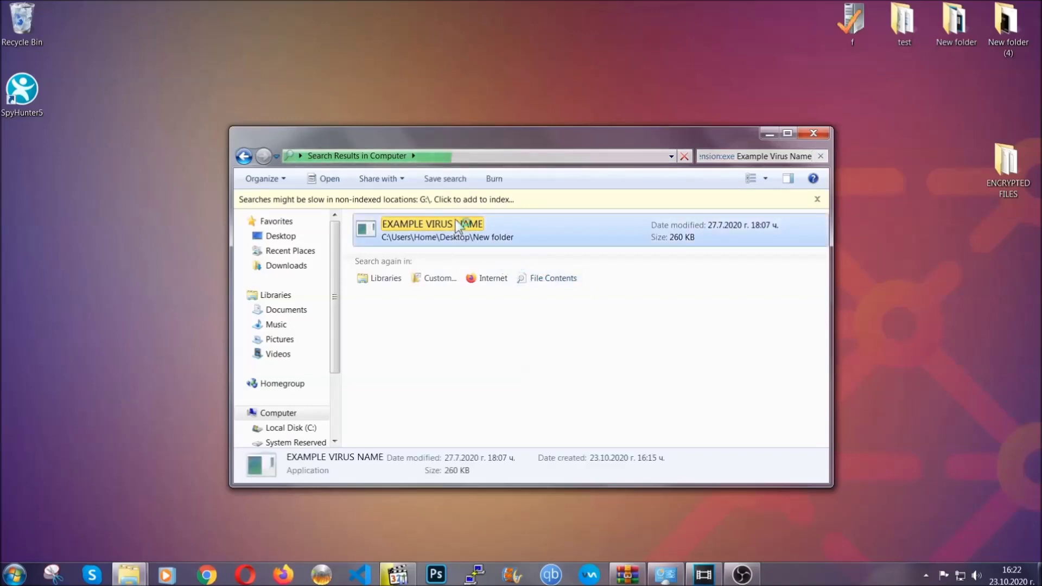
right_click(459, 225)
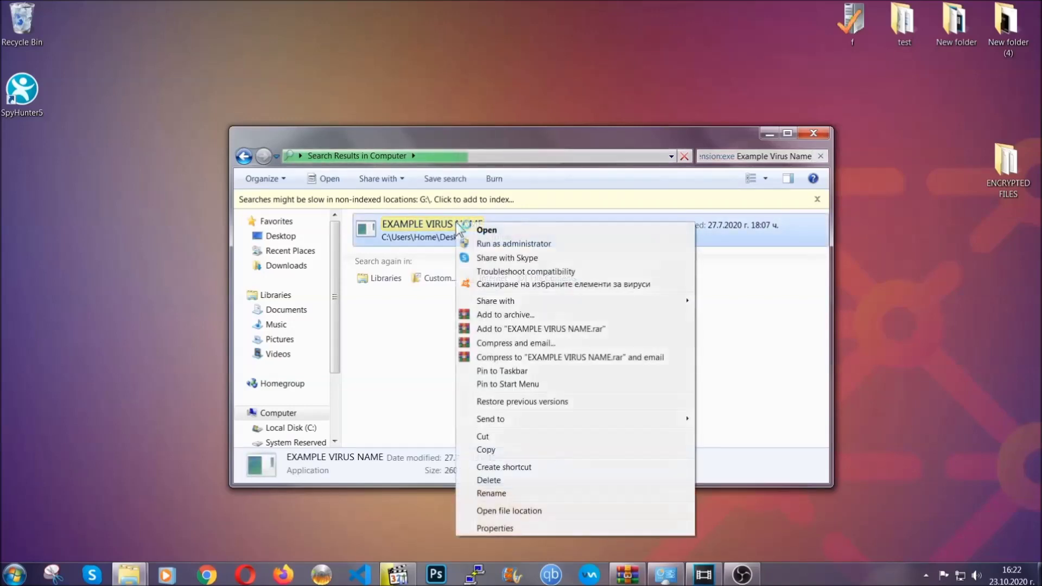
click(503, 481)
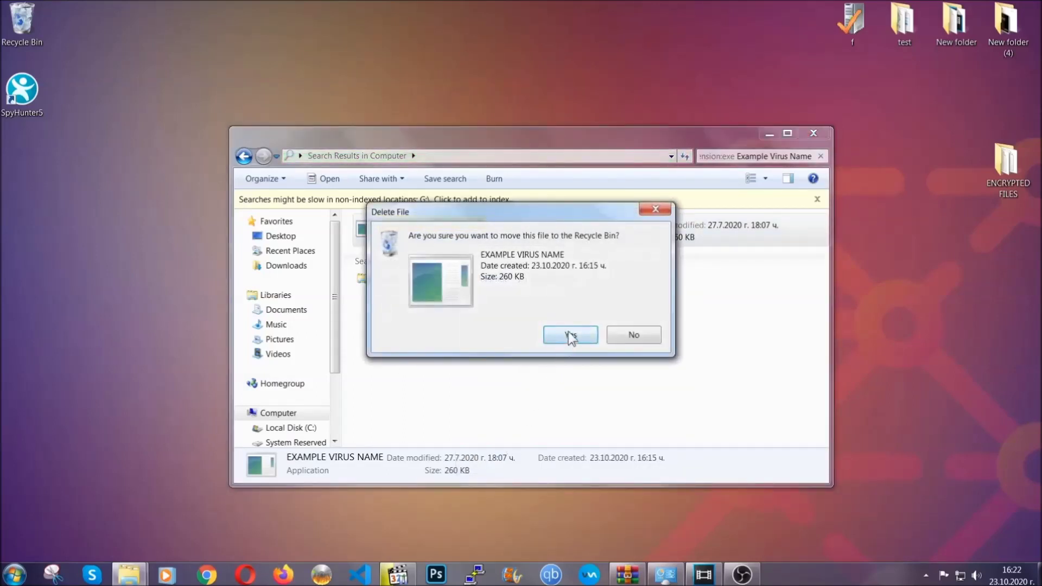
click(570, 336)
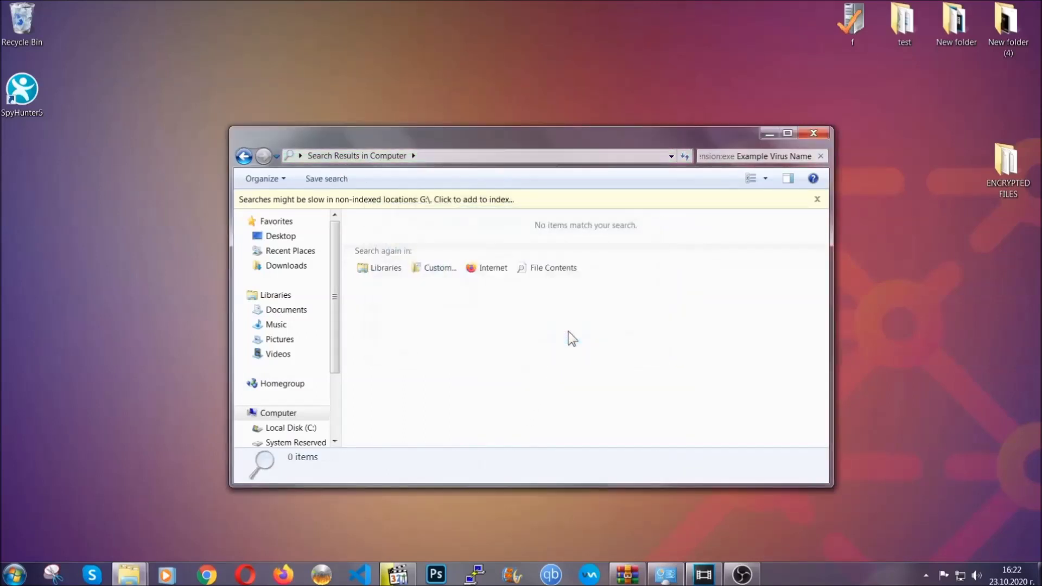
click(815, 133)
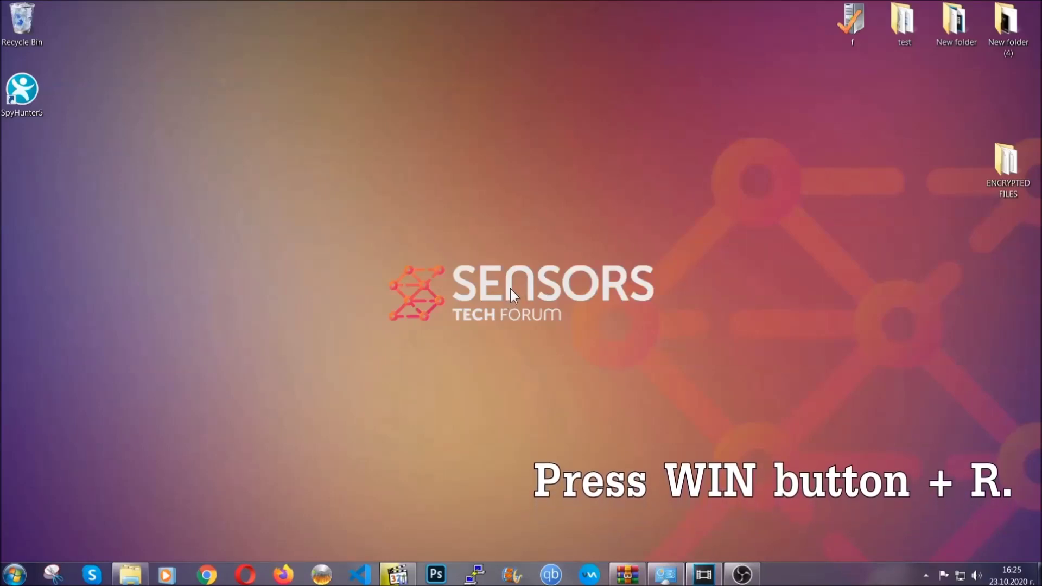
- Replace the old 'cmd' entry in the Win+R dialog with REGEDIT and run it
key(super+r)
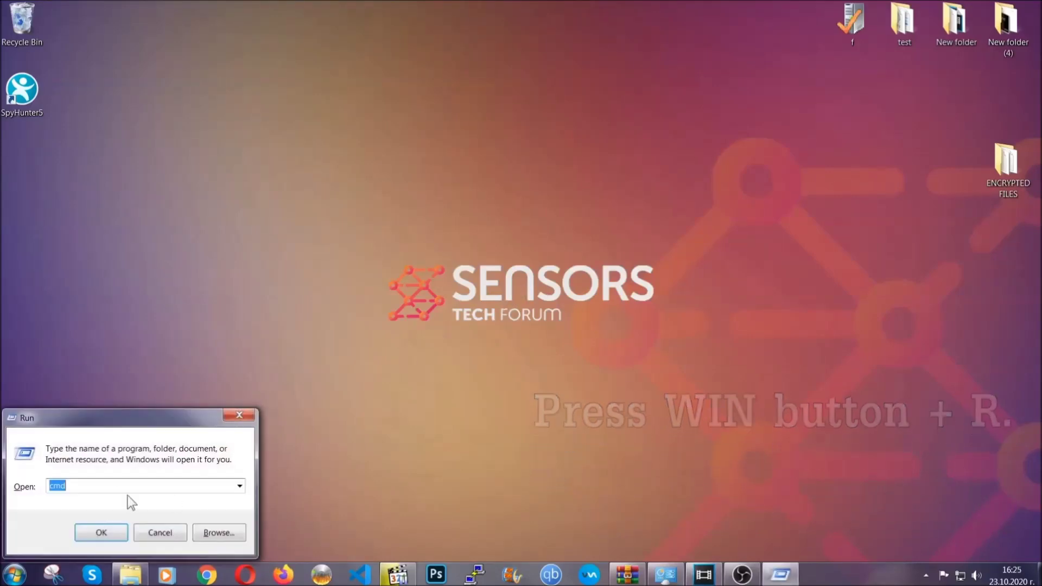
click(97, 491)
key(BackSpace)
key(BackSpace)
key(BackSpace)
text(REGEDIT)
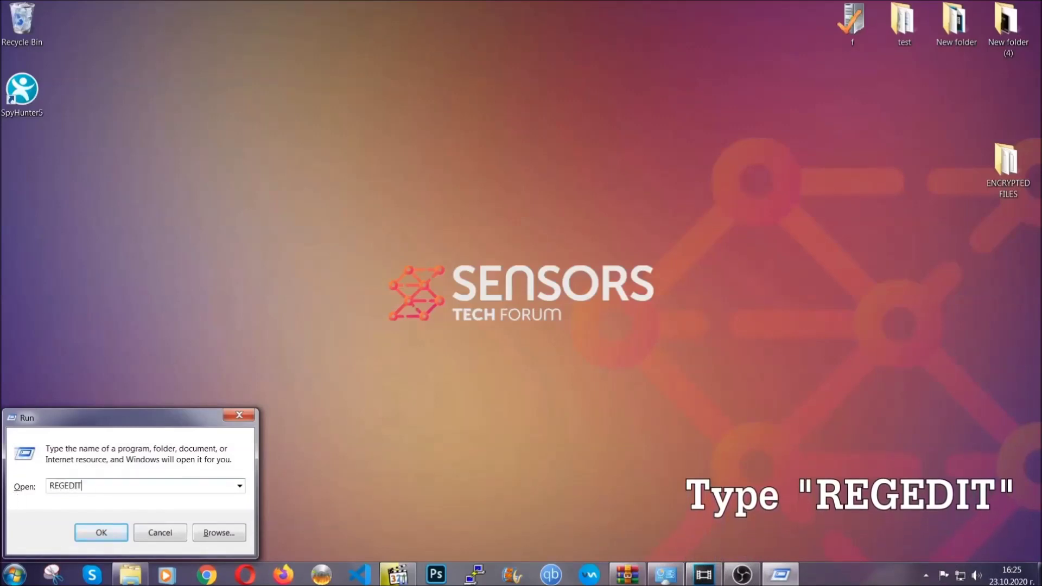
click(90, 530)
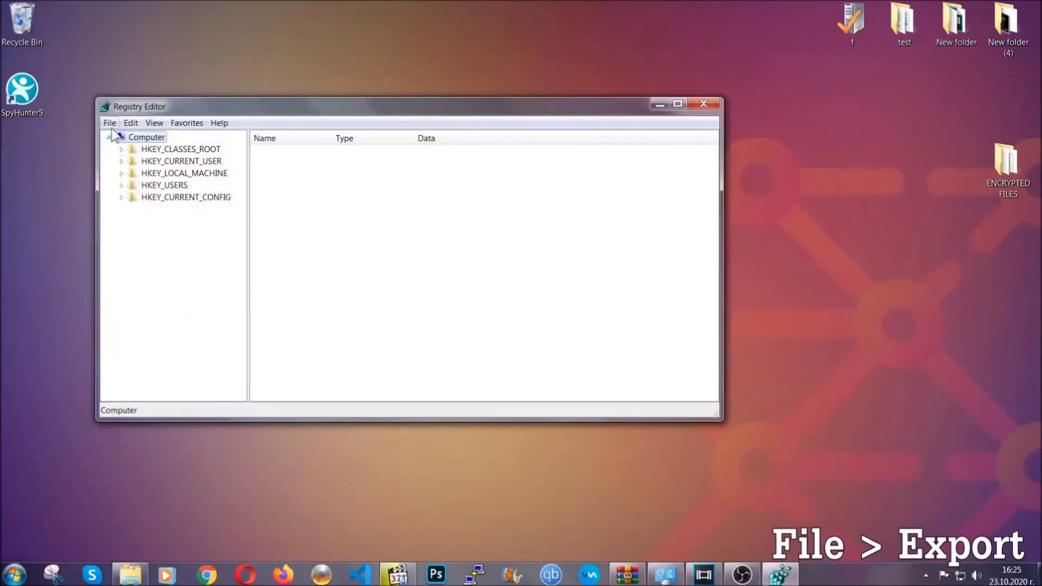
- Export the entire registry as BACKUP on the desktop, then recentre the Registry Editor window
click(110, 125)
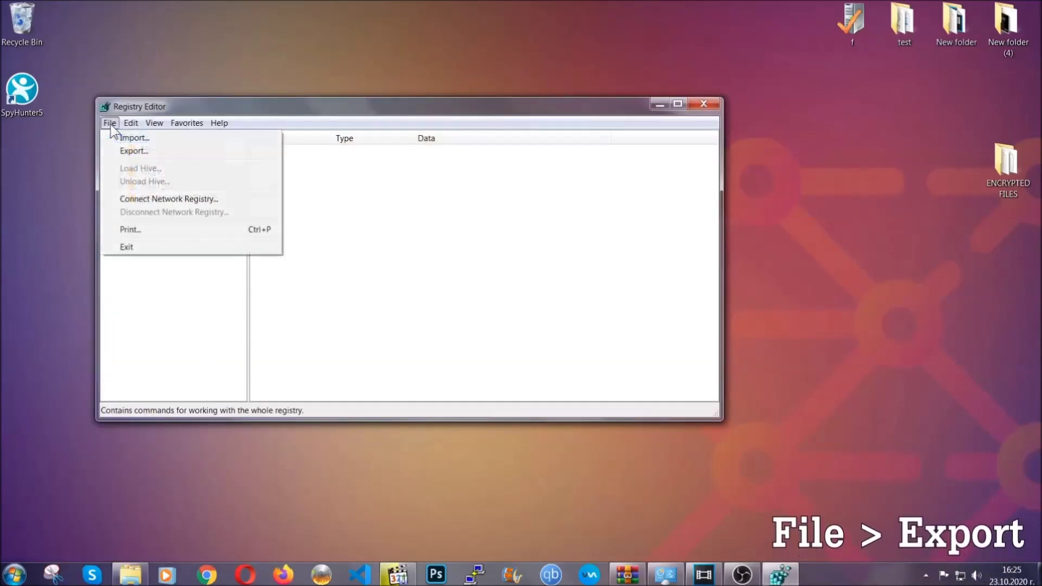
click(136, 150)
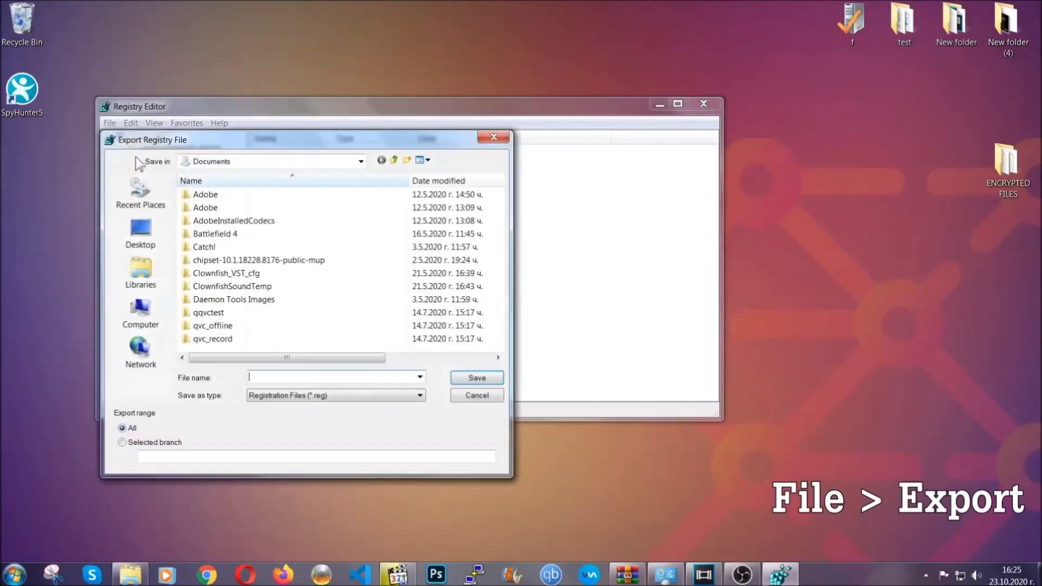
click(136, 231)
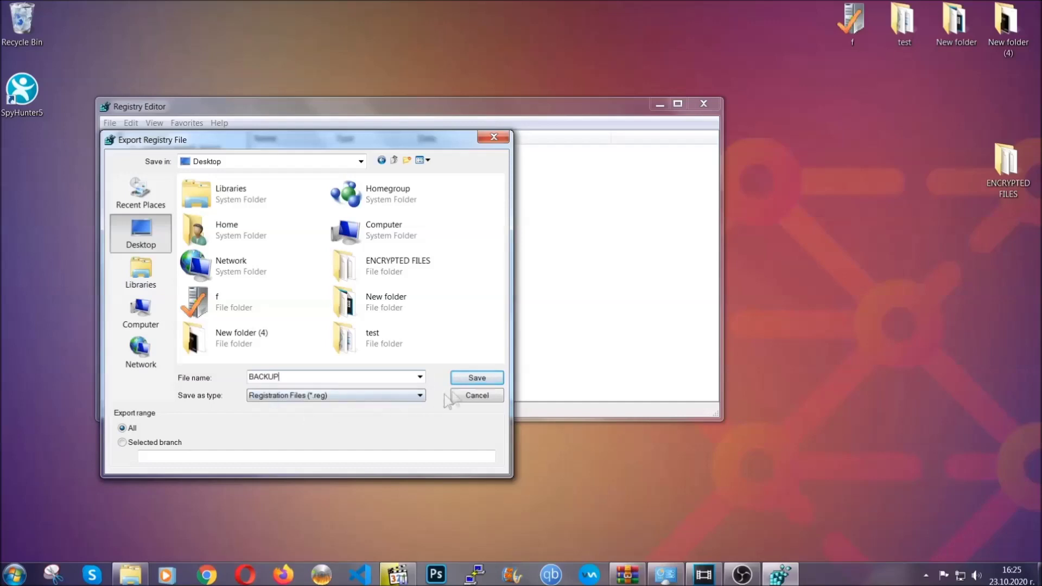
click(470, 377)
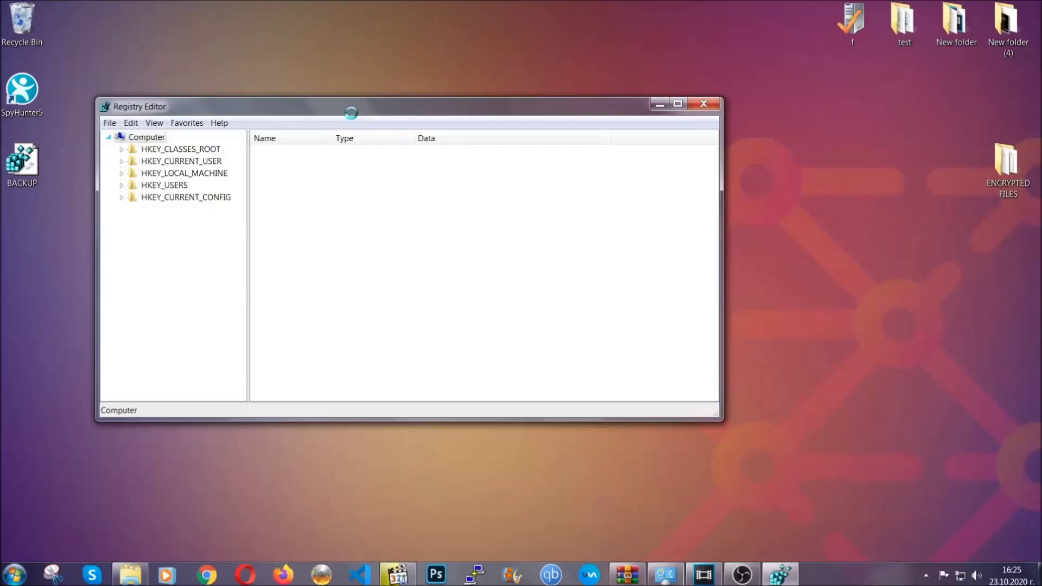
drag(351, 113, 455, 147)
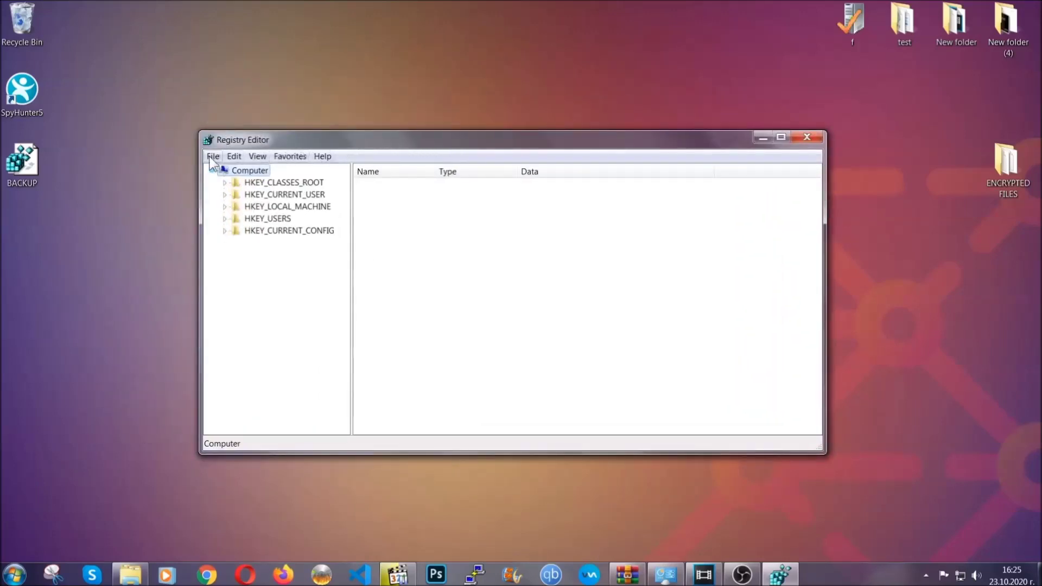
click(212, 157)
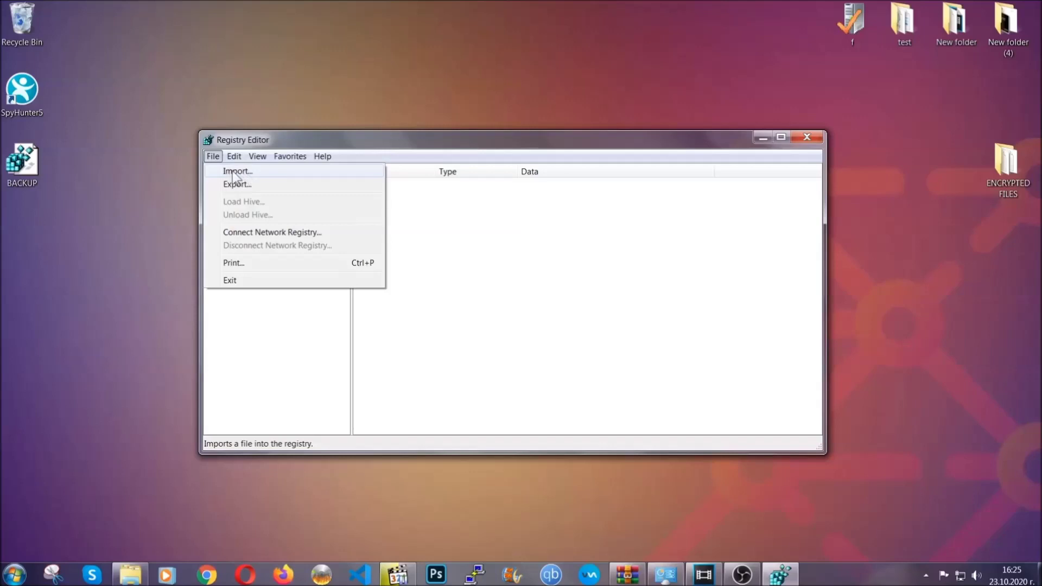
click(214, 157)
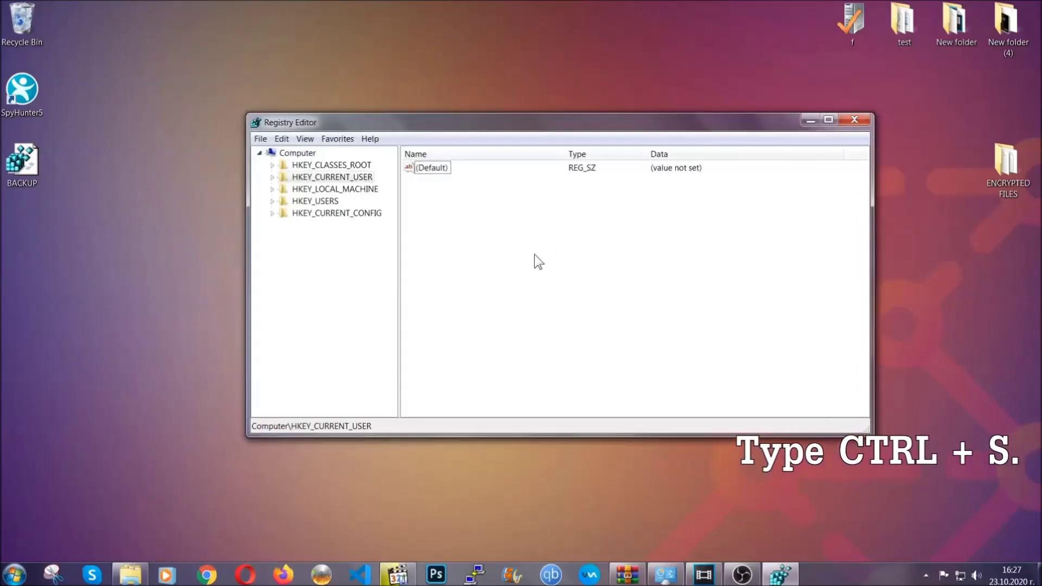
- Search for RunOnce, then permanently delete THE VIRUS value from the Run key
key(ctrl+f)
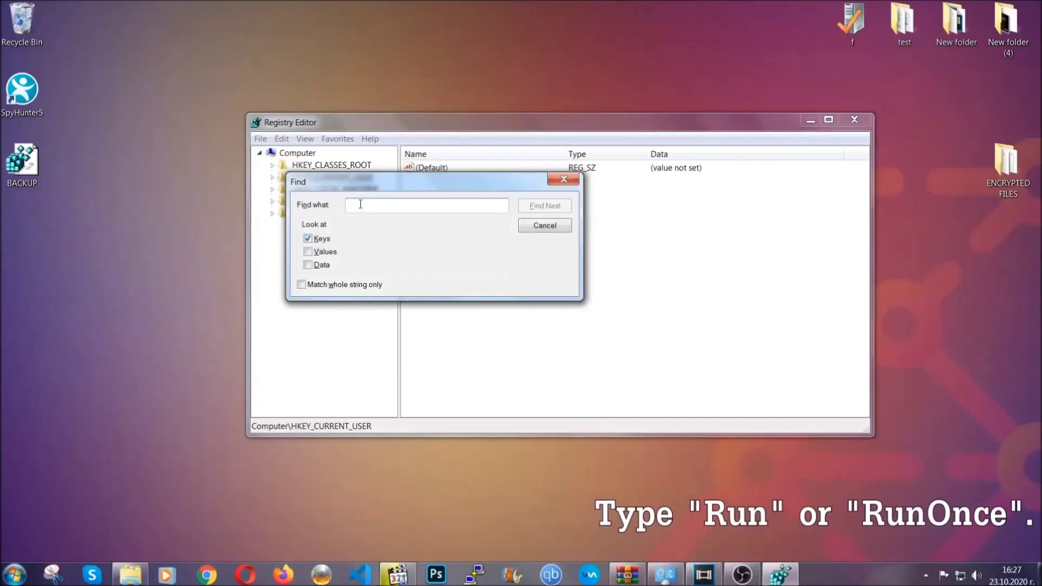
text(RunO)
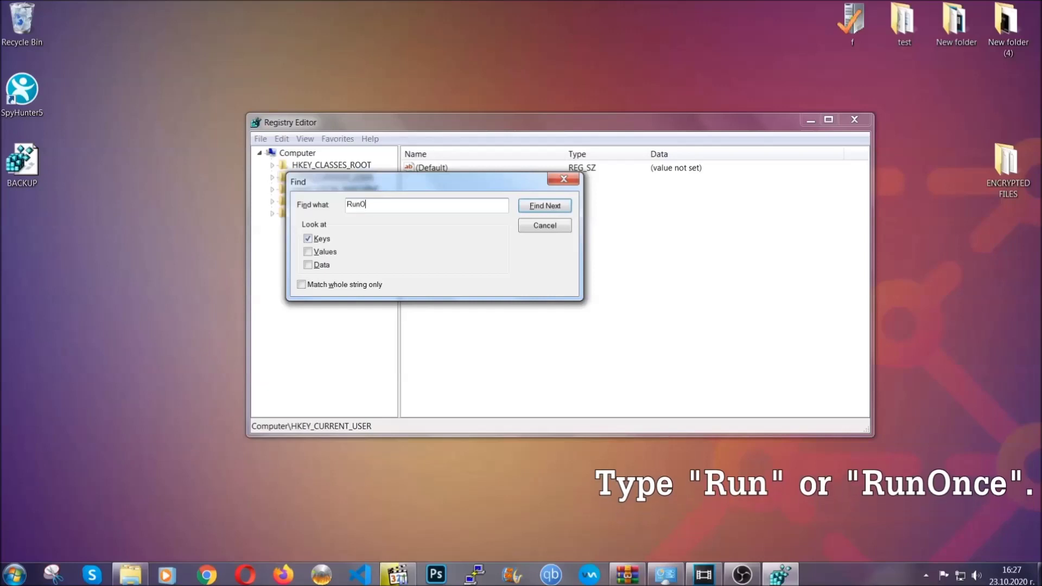
text(nce)
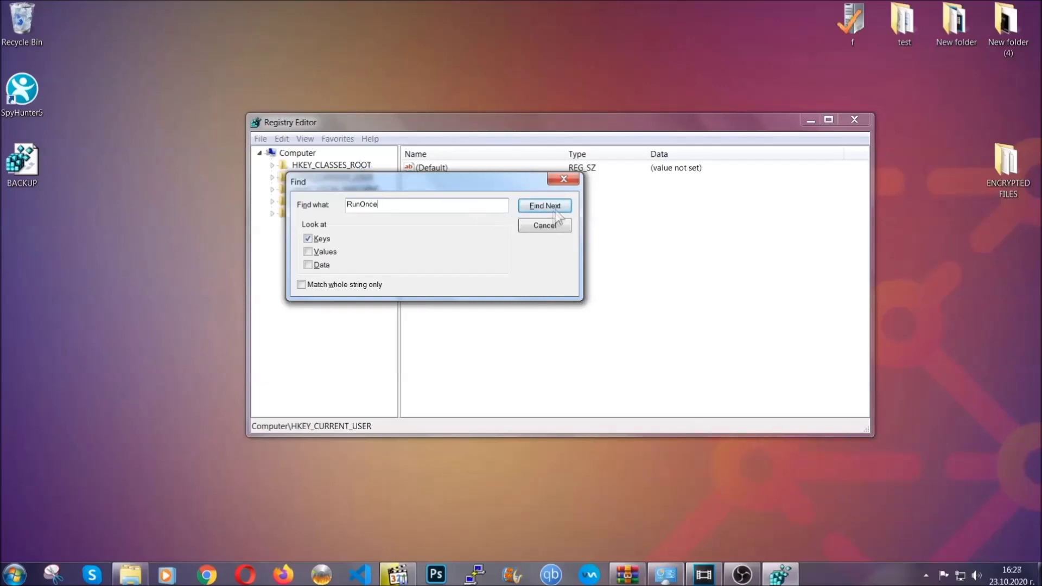
click(557, 209)
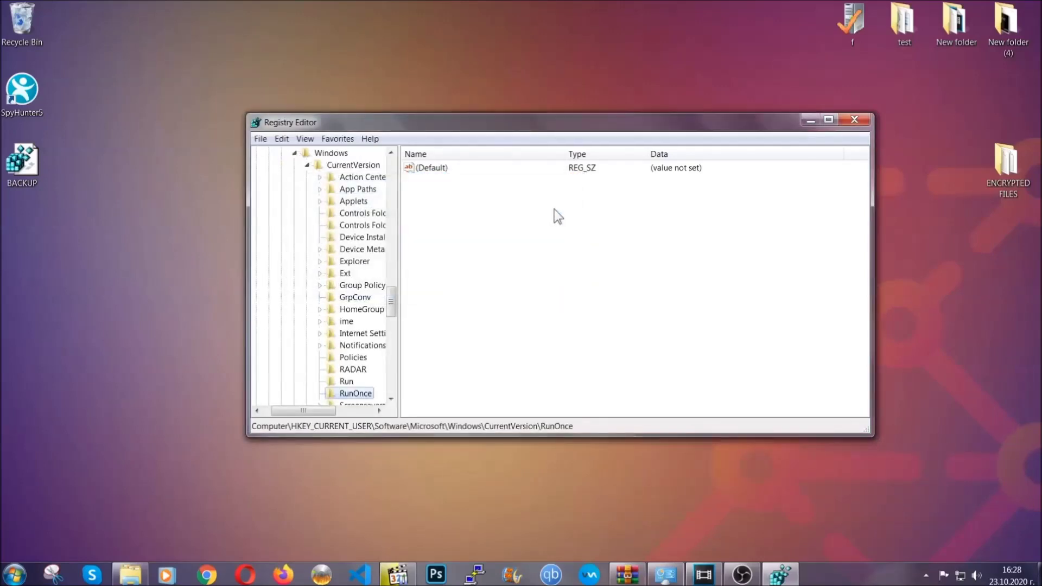
drag(396, 296, 392, 312)
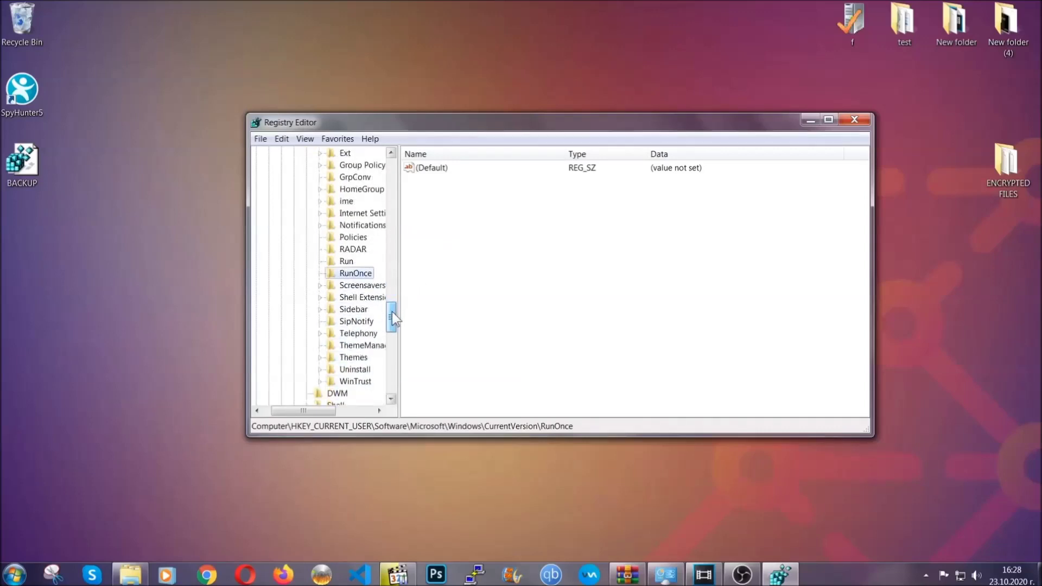
click(346, 262)
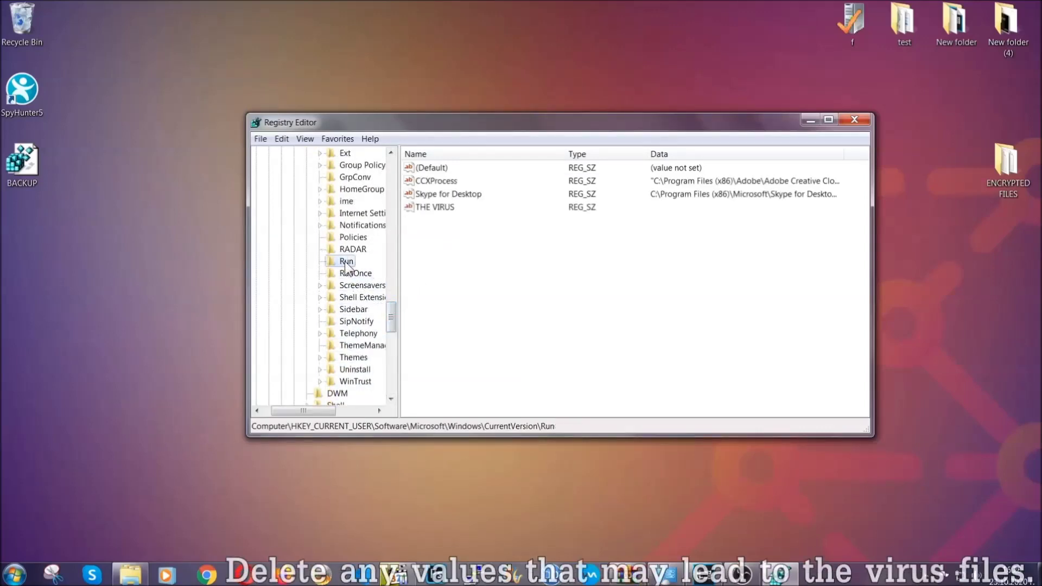
click(428, 210)
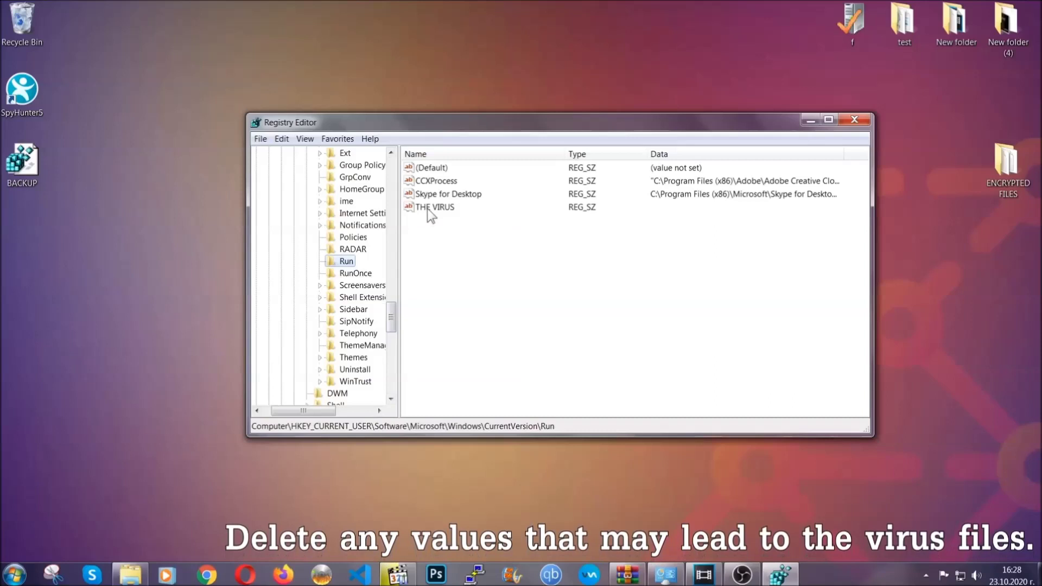
right_click(428, 208)
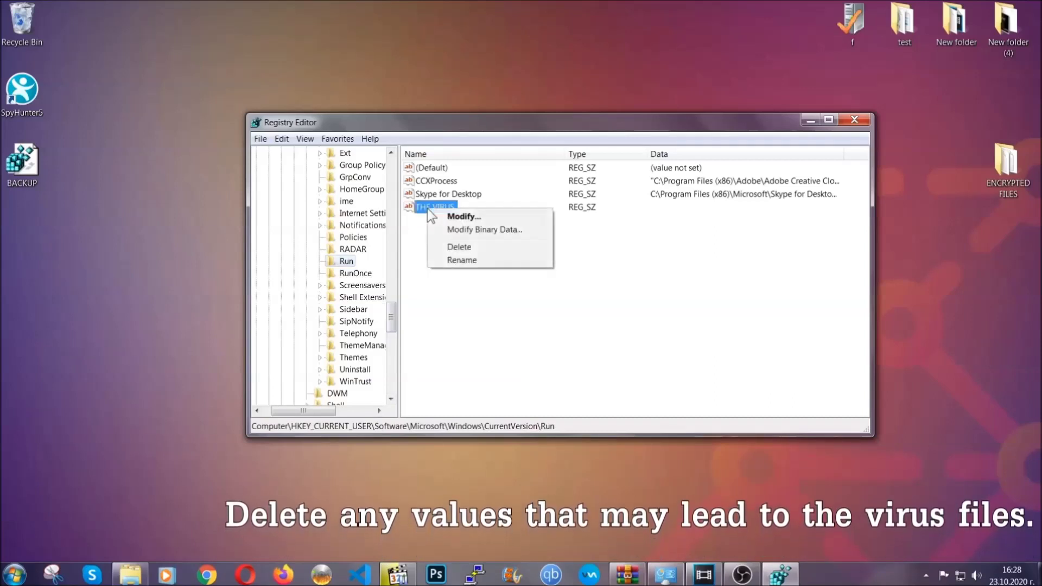
click(450, 247)
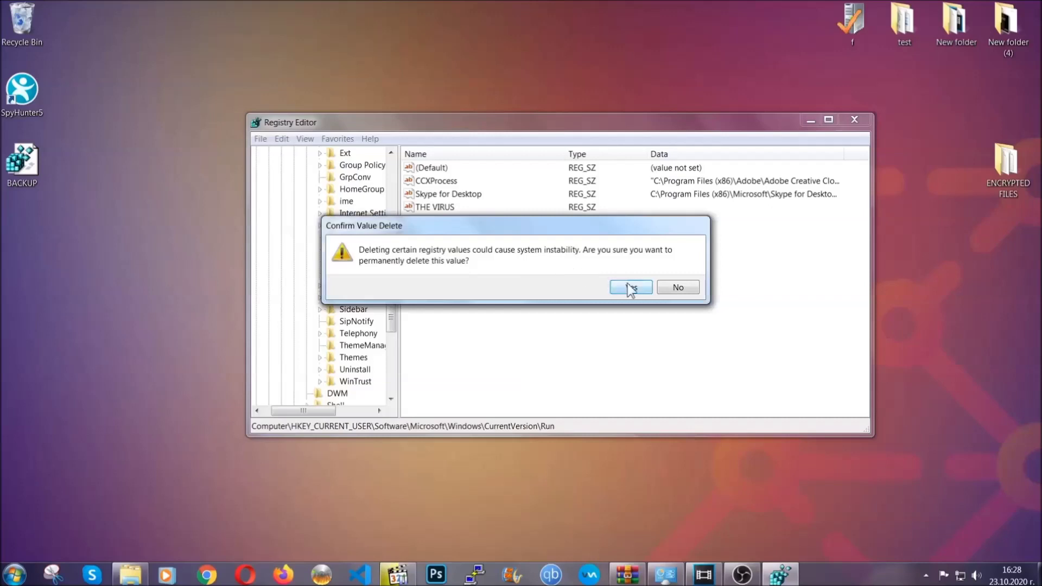
click(631, 289)
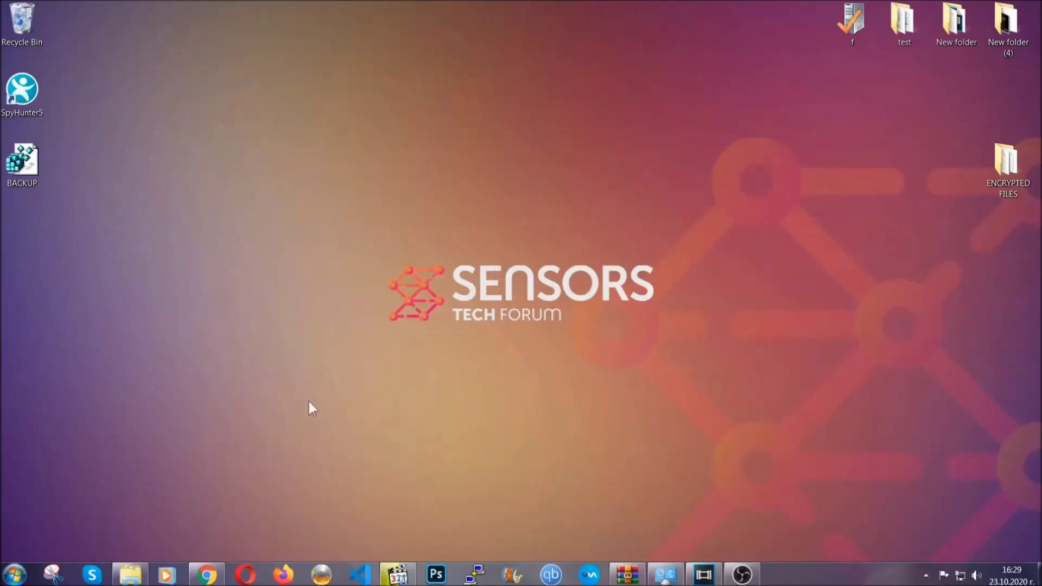
- Bring the Chrome window forward and highlight the SensorsTechForum article's web address
click(207, 575)
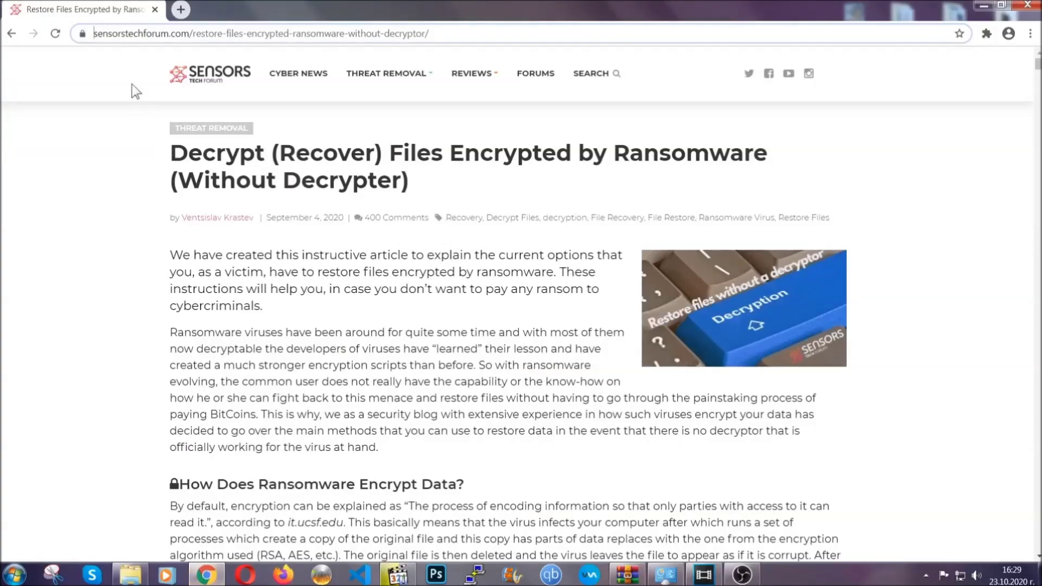
drag(93, 33, 470, 39)
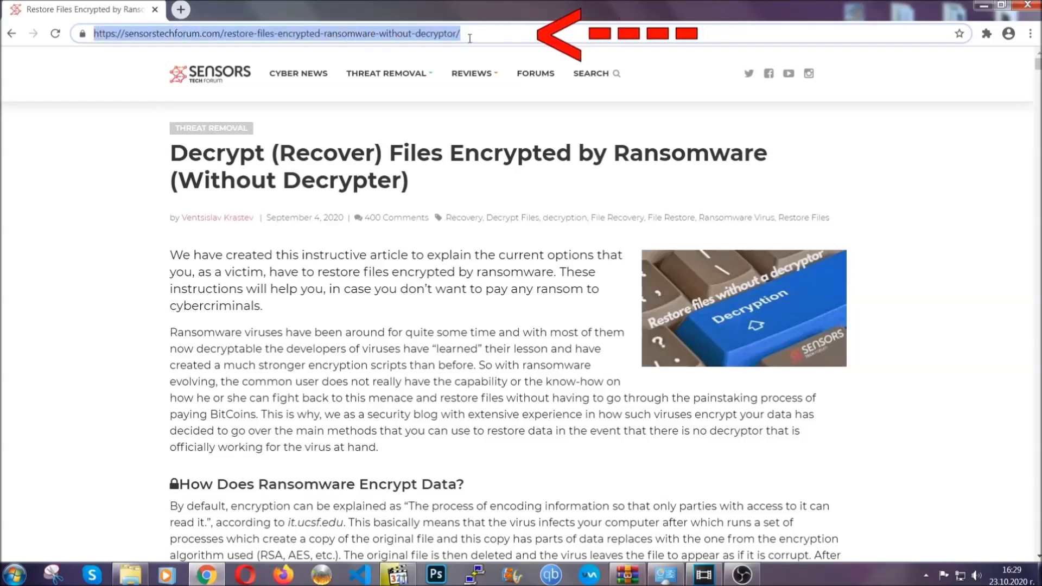
mouse_move(472, 74)
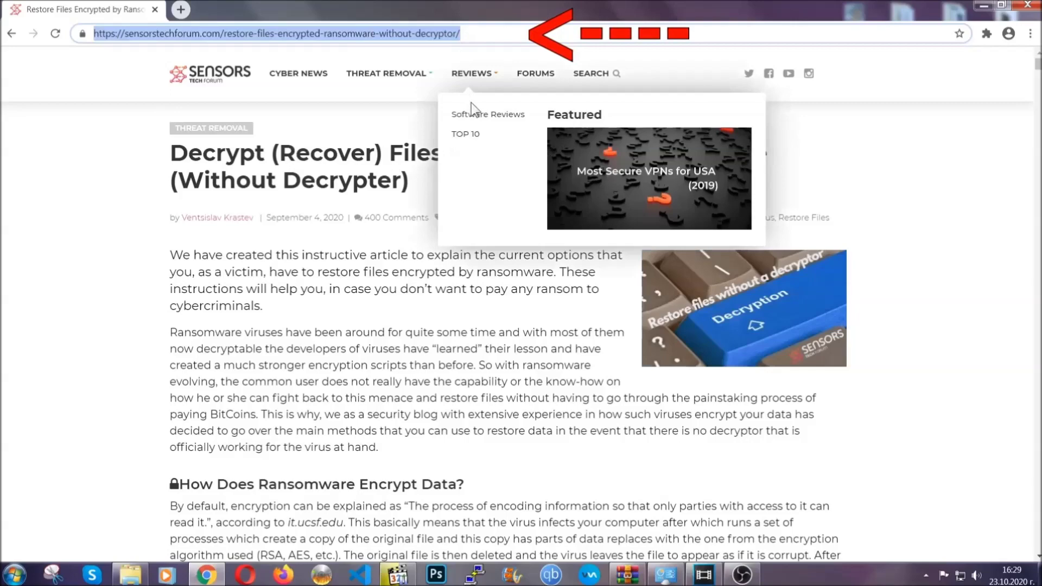
scroll(536, 295, down, 3)
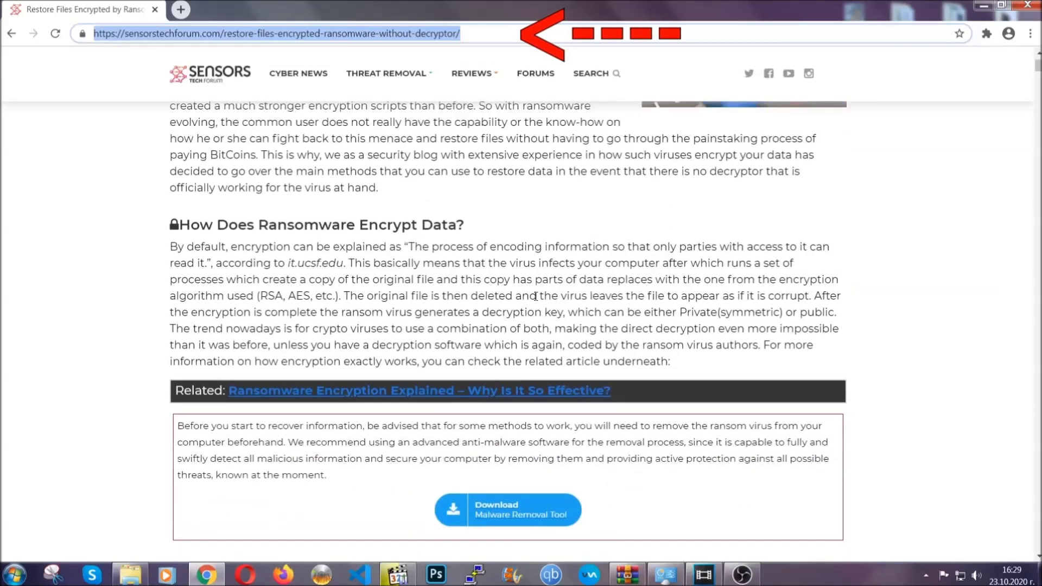
scroll(536, 296, down, 1)
scroll(536, 296, down, 2)
scroll(536, 296, down, 1)
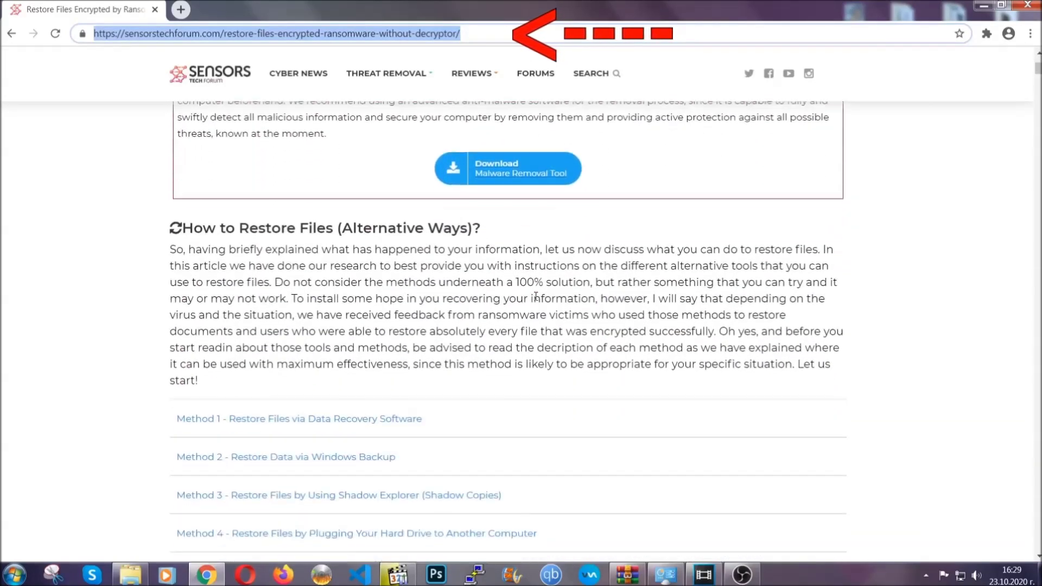
scroll(536, 296, down, 2)
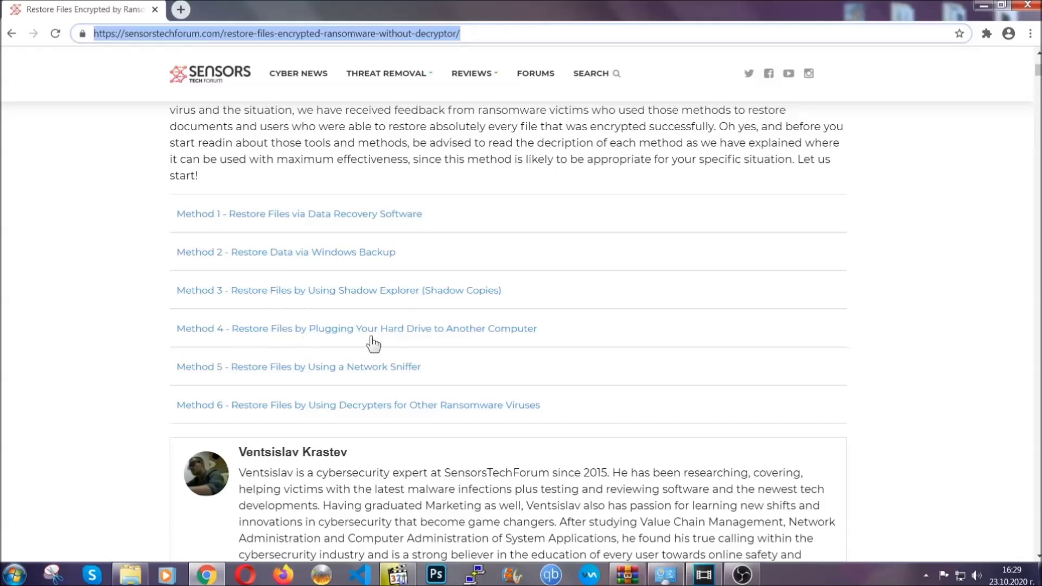
- Expand Method 2, restoring data via Windows Backup, and skim its details text
click(325, 252)
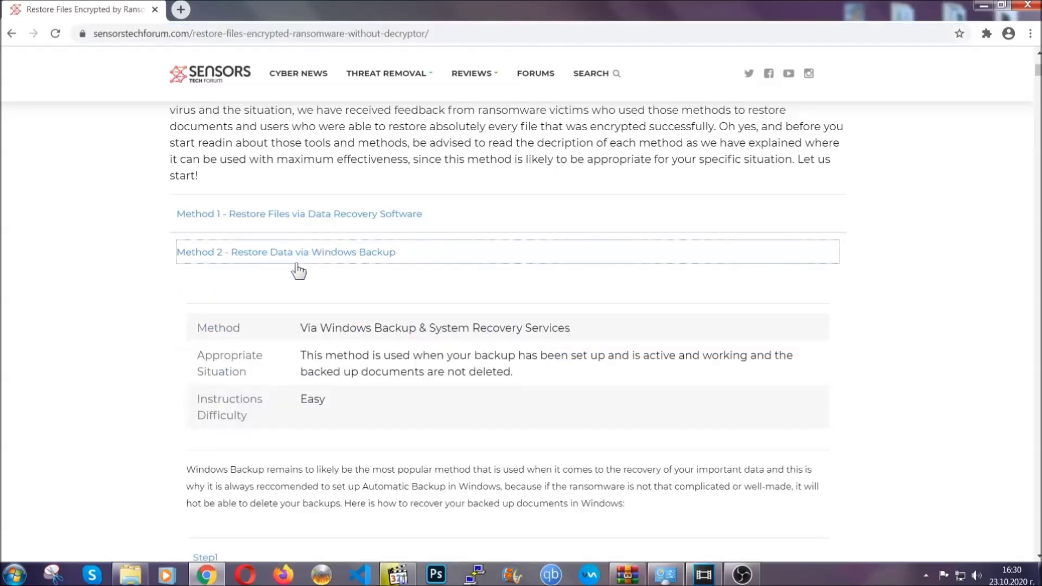
drag(311, 310, 367, 404)
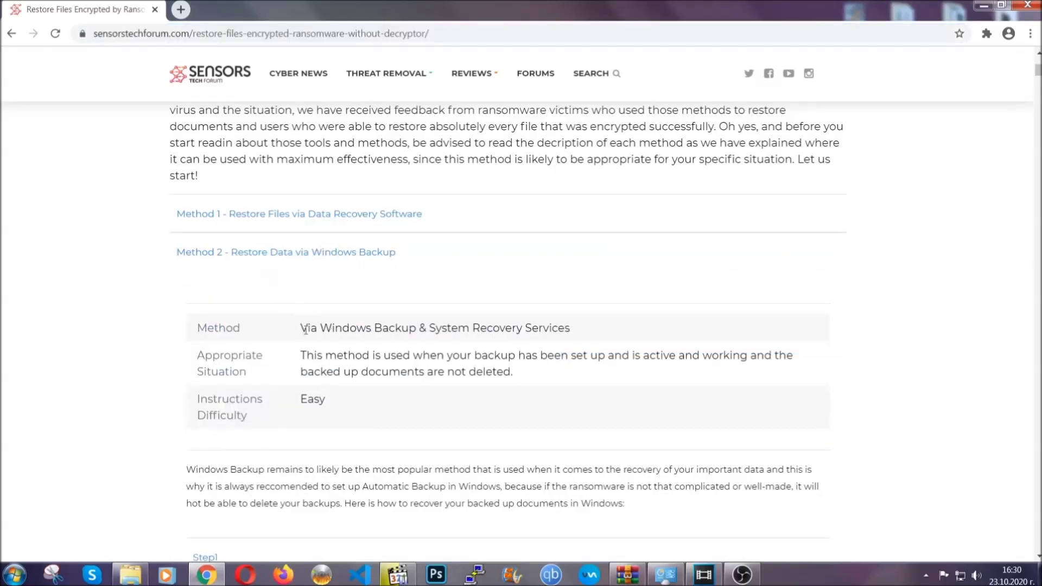
click(369, 408)
scroll(372, 405, down, 3)
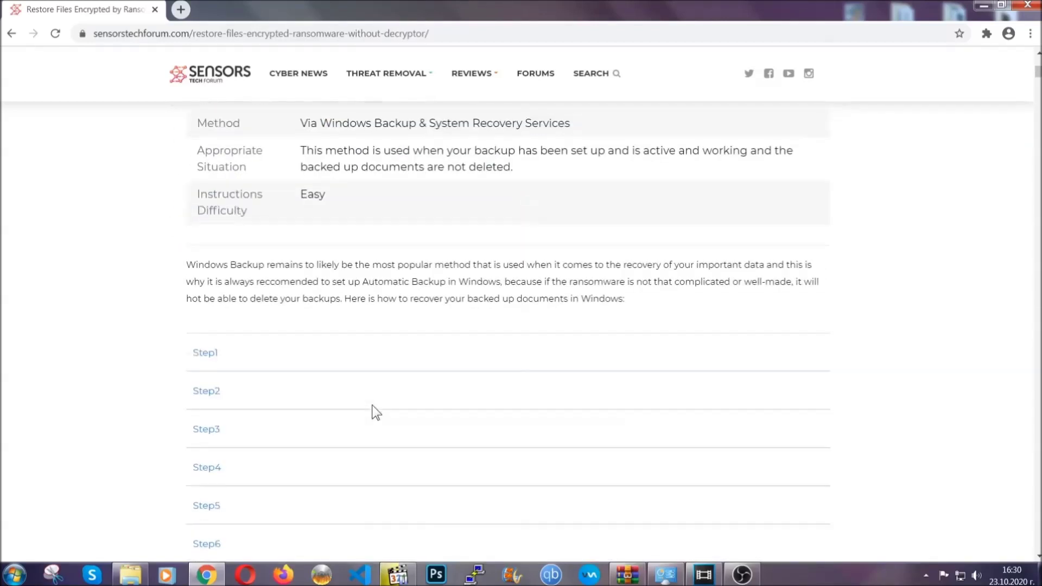
scroll(372, 404, down, 1)
- Expand Steps 1, 2 and 3 of the Windows Backup method, then minimize Chrome
click(215, 286)
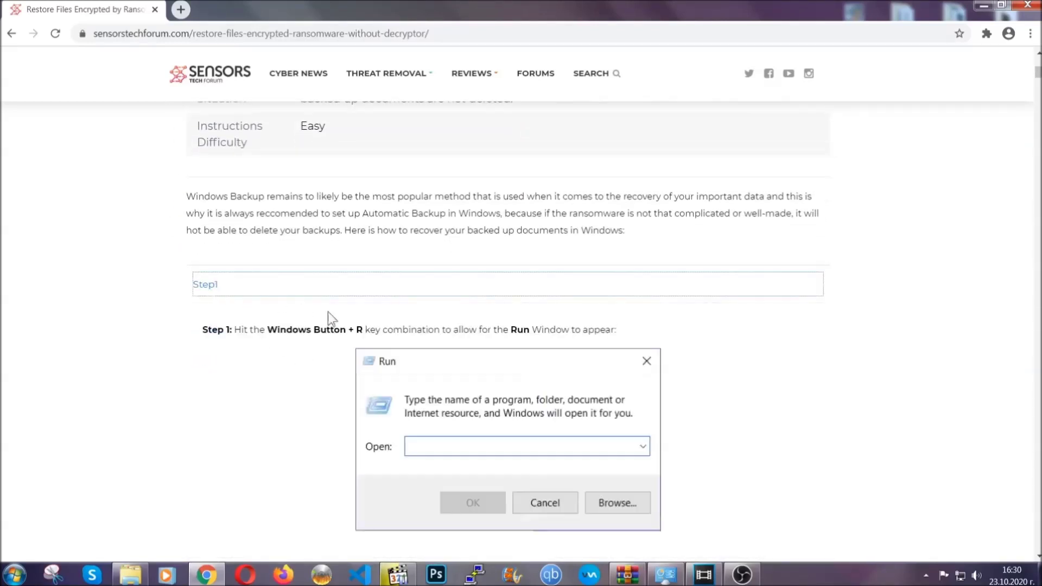
scroll(488, 338, down, 4)
click(244, 342)
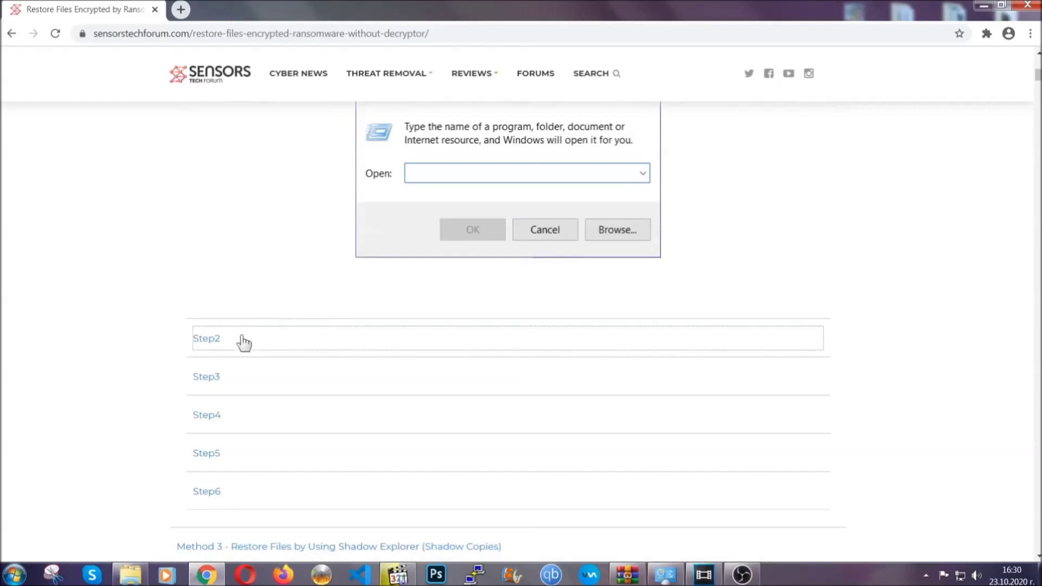
scroll(433, 345, down, 4)
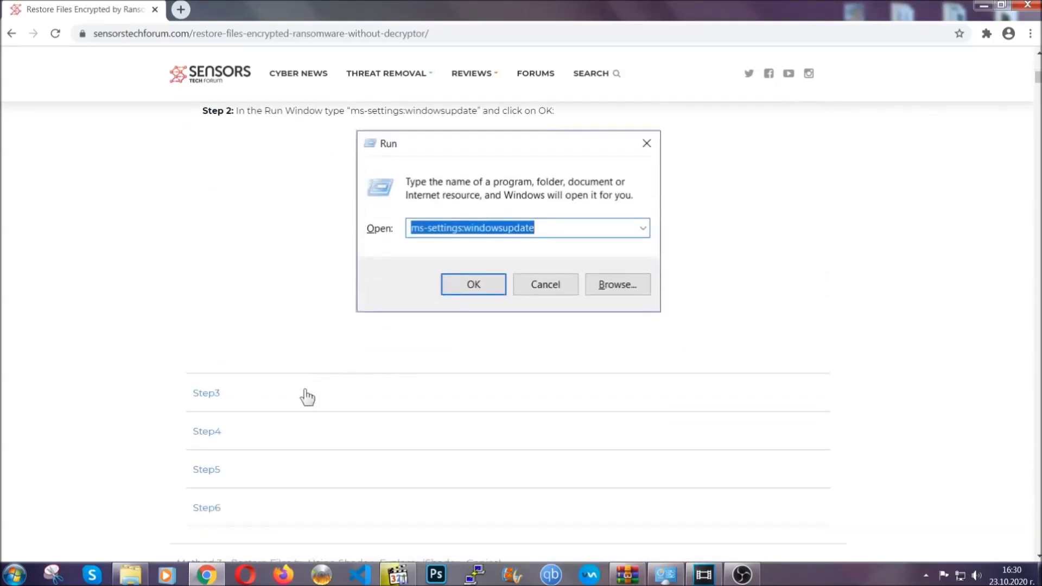
click(307, 395)
scroll(458, 372, down, 3)
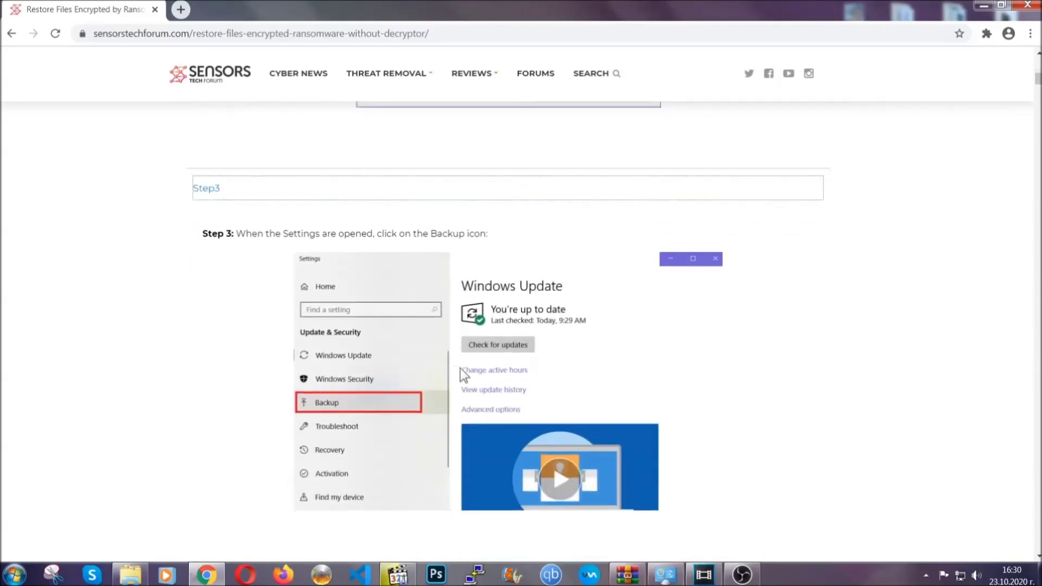
scroll(460, 371, down, 2)
scroll(459, 373, down, 2)
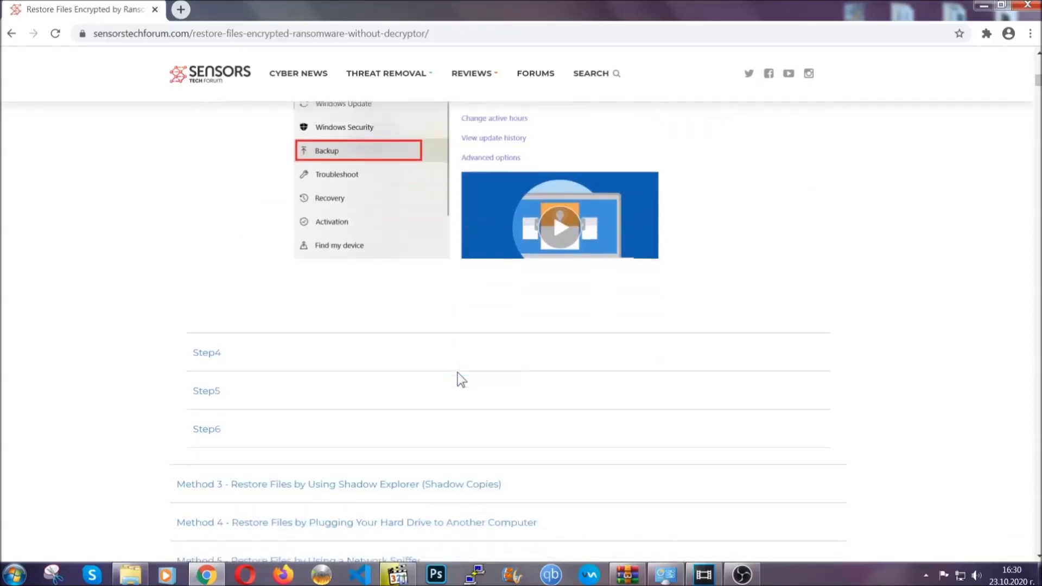
scroll(458, 379, down, 1)
scroll(458, 379, down, 3)
scroll(458, 378, down, 2)
scroll(458, 379, down, 1)
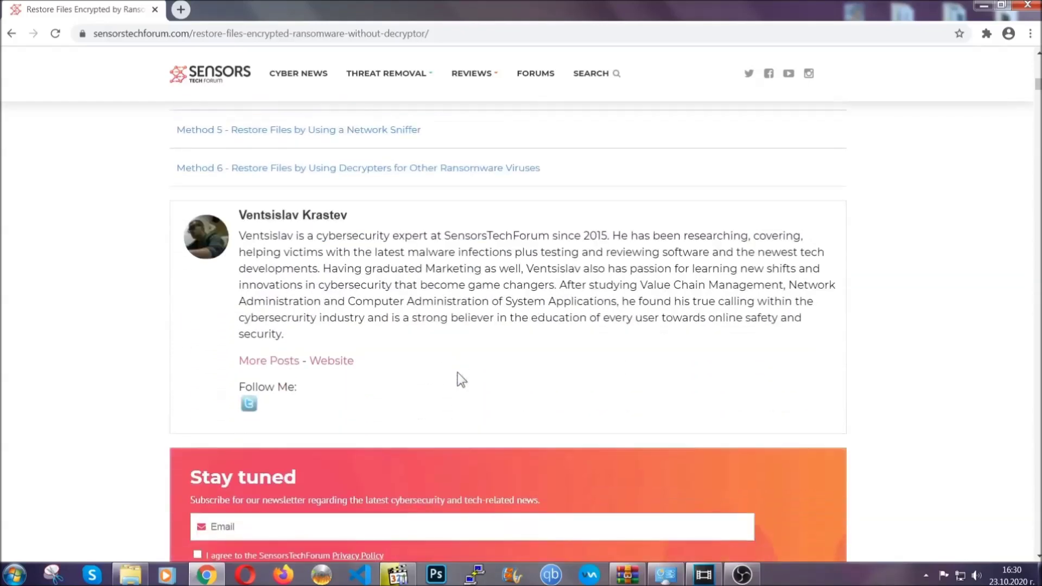
scroll(458, 374, up, 3)
scroll(457, 379, up, 5)
scroll(456, 385, up, 5)
scroll(455, 389, up, 5)
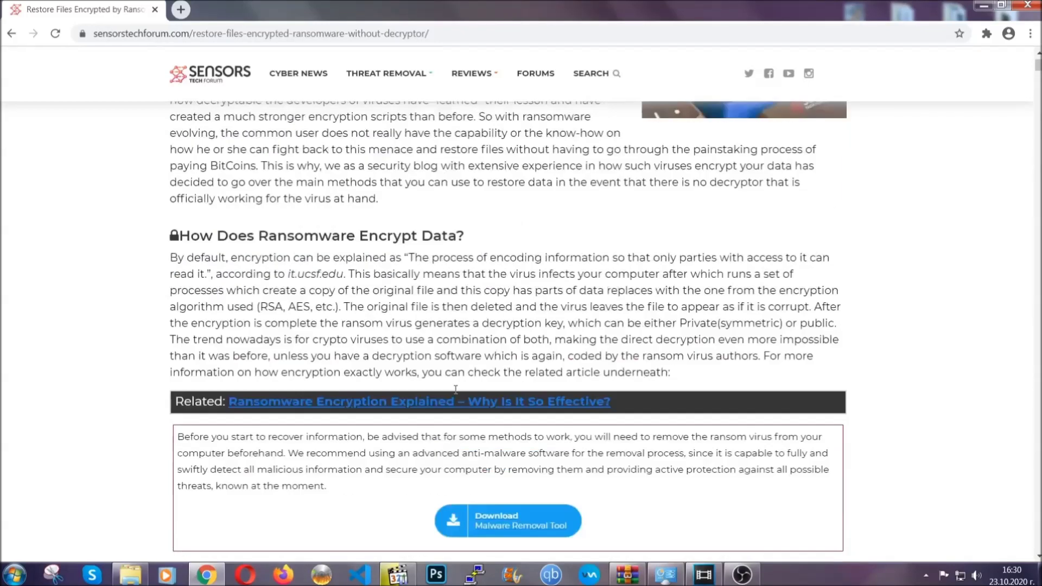
scroll(455, 389, up, 3)
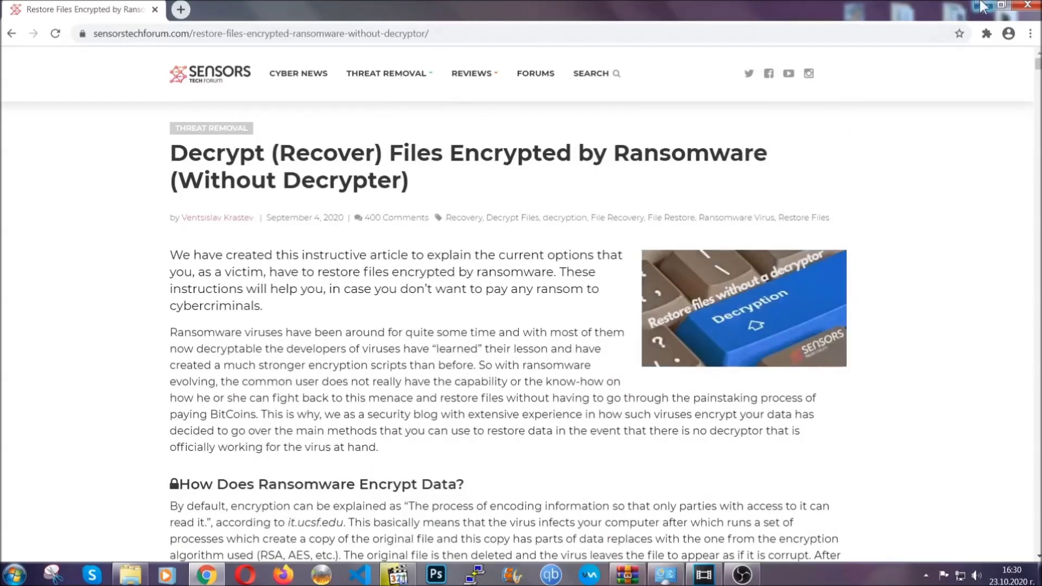
click(982, 6)
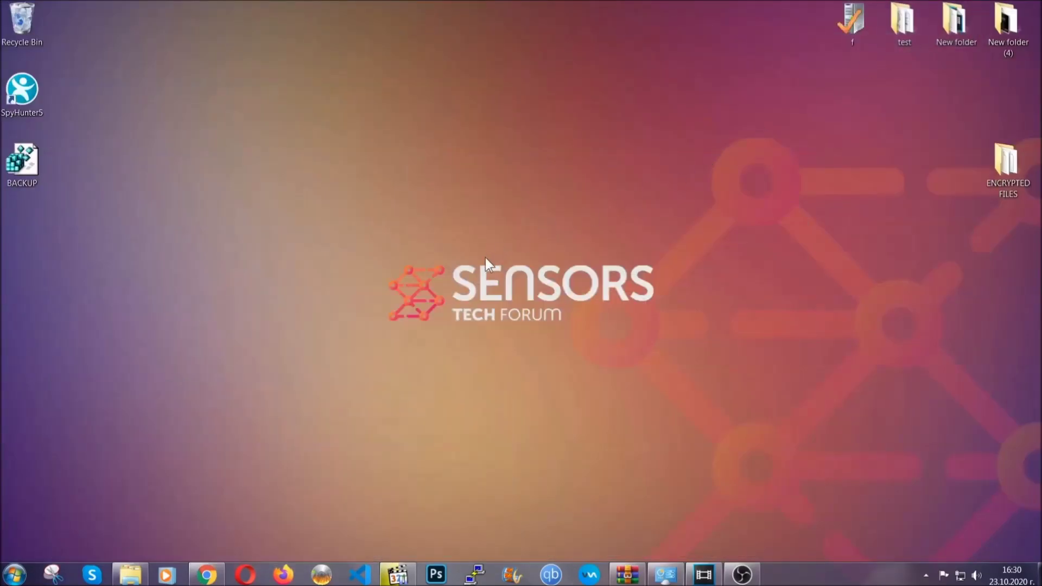